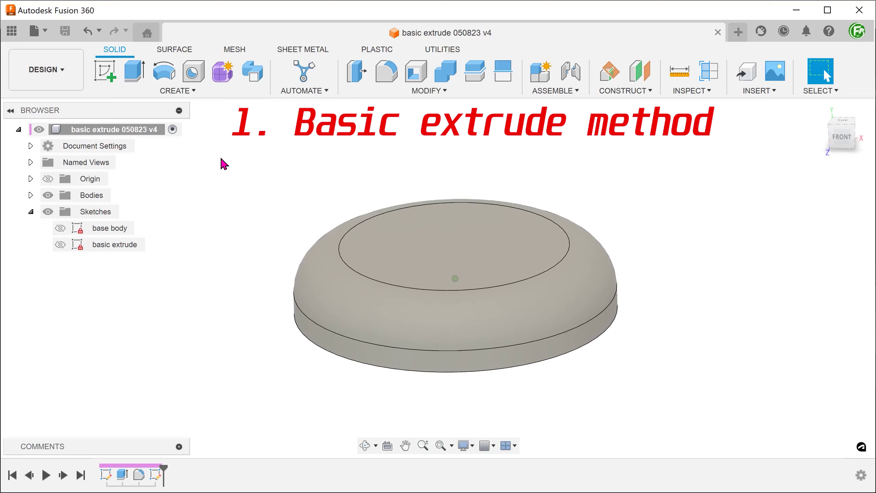
- Shell the rounded base body with a 3 mm inside thickness, removing its flat bottom face
click(395, 94)
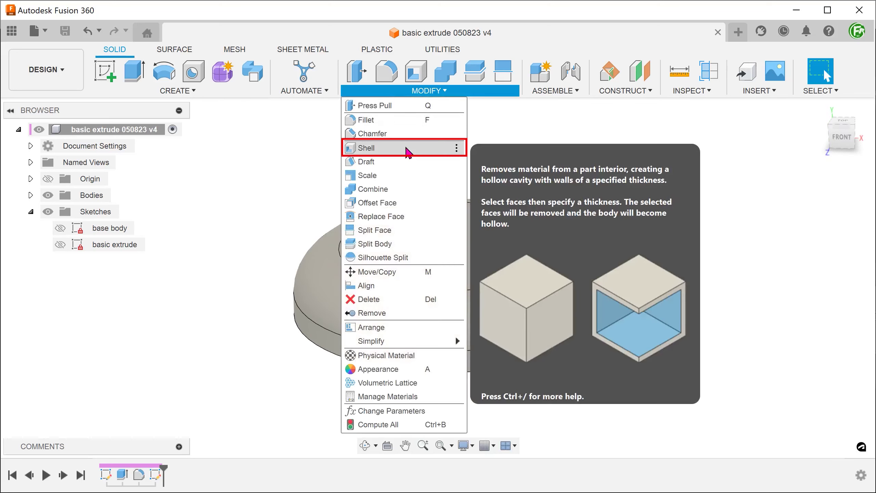
click(408, 152)
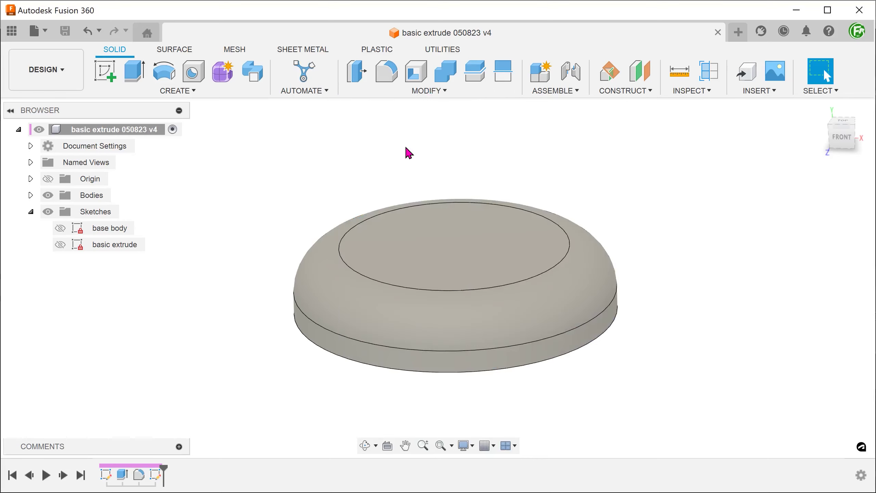
shift+middle_drag(266, 166, 194, 262)
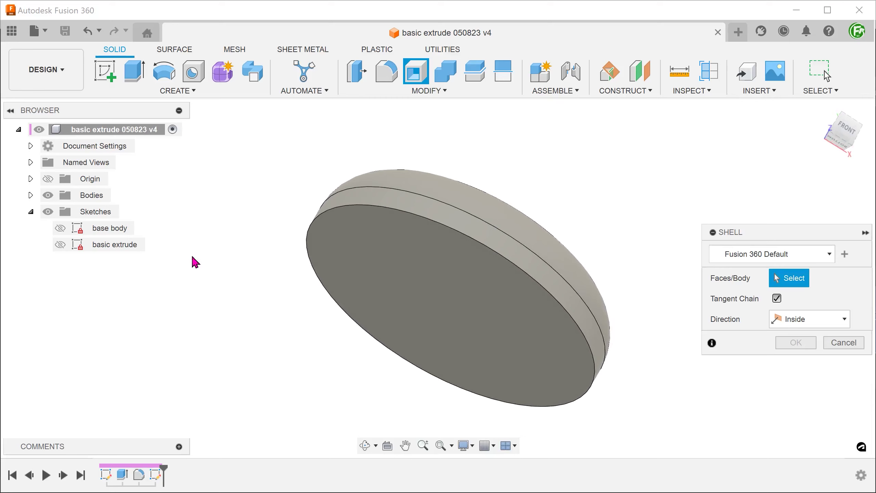
click(454, 328)
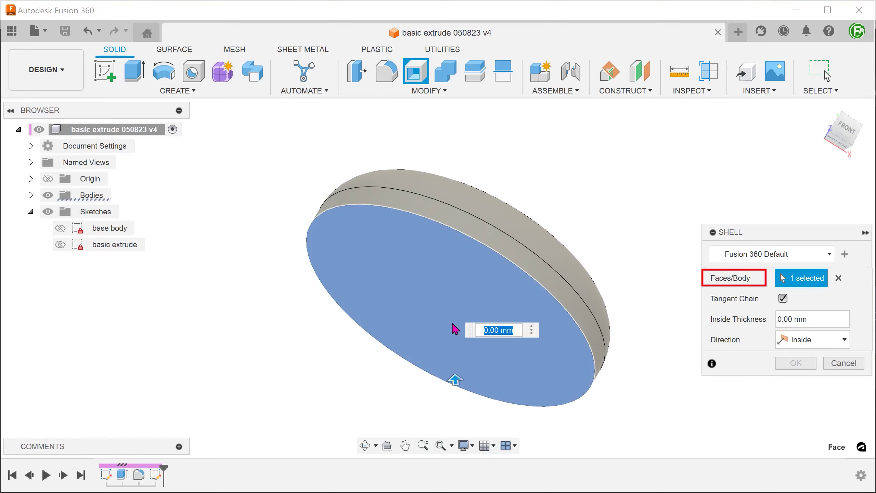
text(3)
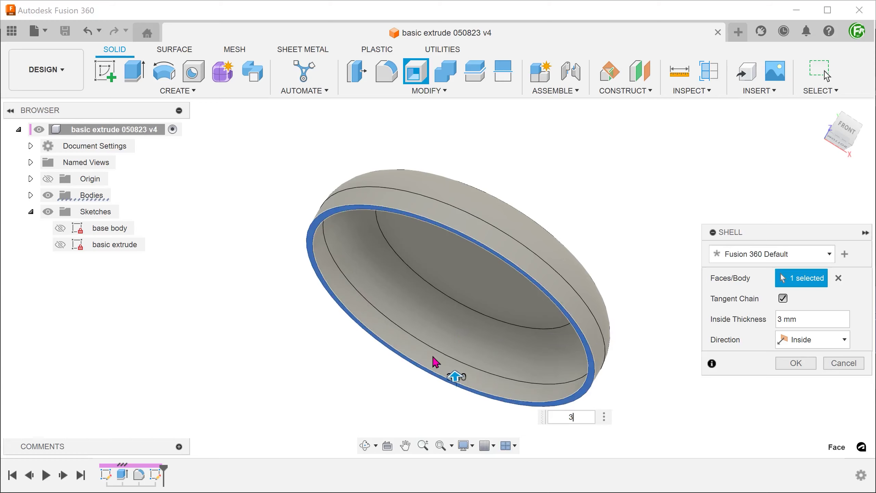
click(790, 365)
- Show the basic extrude sketch and hide the bodies, viewing the sketch from the top
shift+middle_drag(725, 372, 738, 362)
key(F6)
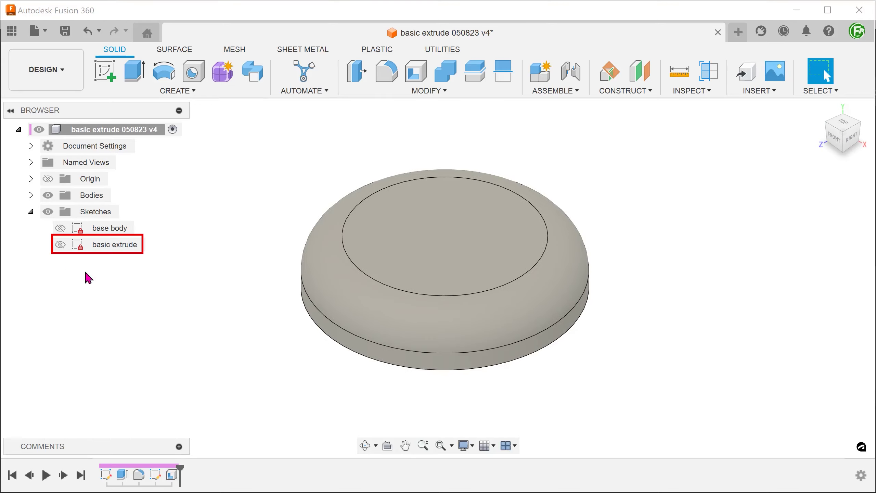
click(60, 245)
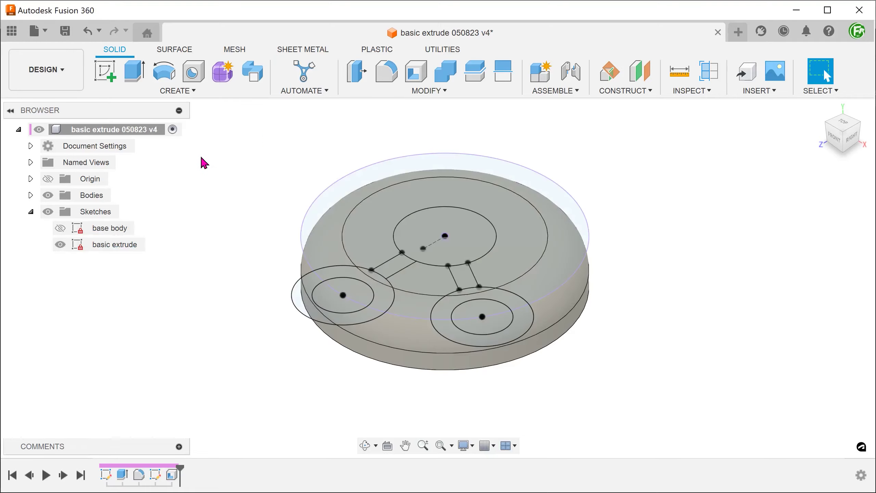
mouse_move(364, 123)
shift+middle_down()
mouse_move(470, 117)
mouse_move(780, 130)
shift+middle_up()
click(840, 128)
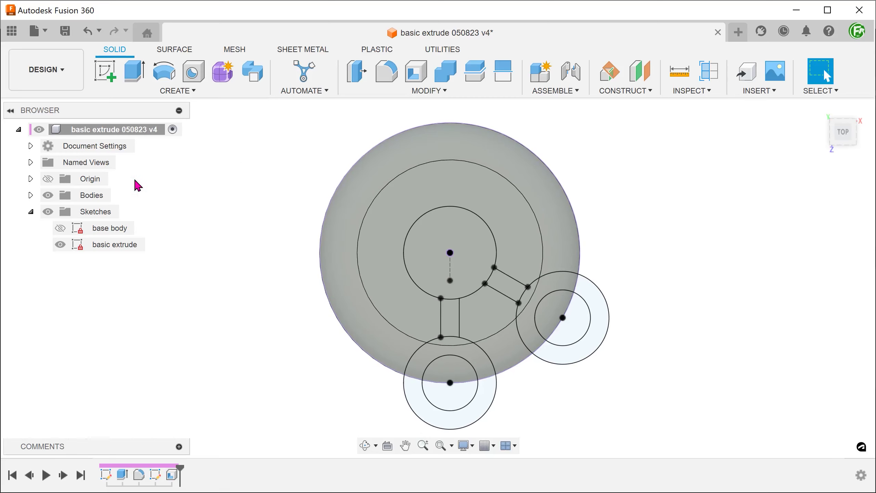
click(48, 195)
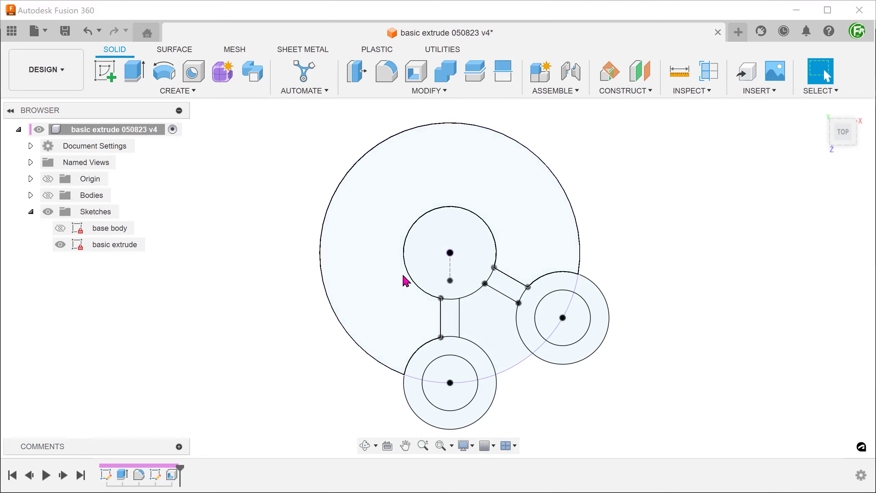
- Examine the central circle, the two pairs of outer circles and the straight connecting lines of the basic extrude sketch
click(411, 279)
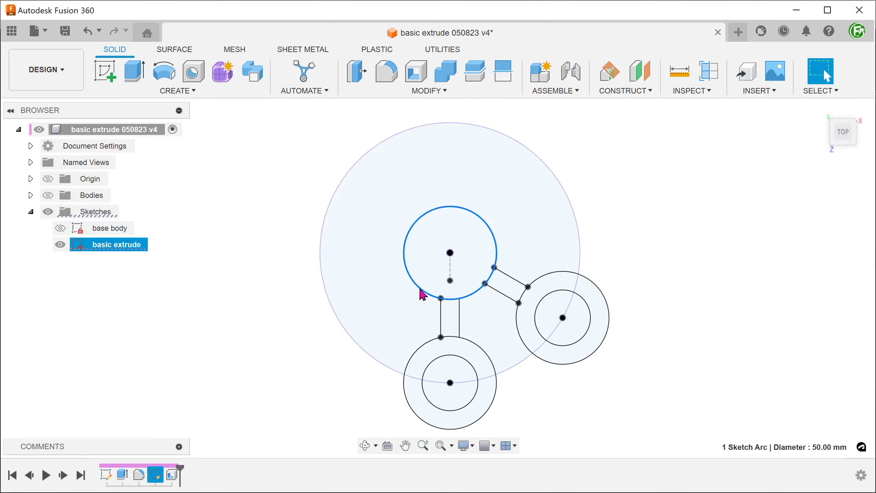
click(459, 327)
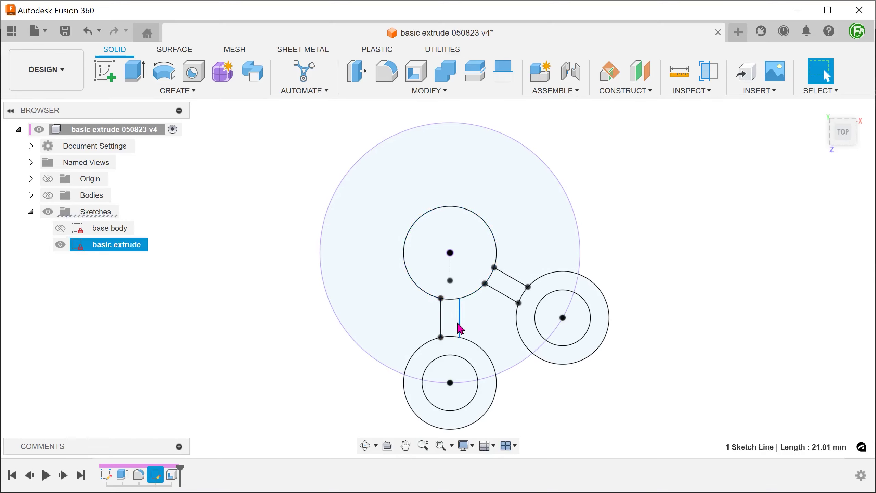
click(472, 340)
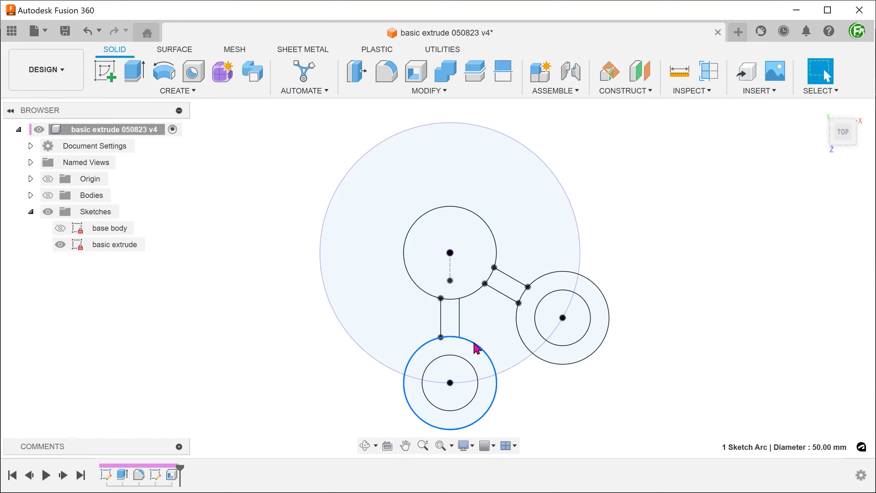
click(469, 364)
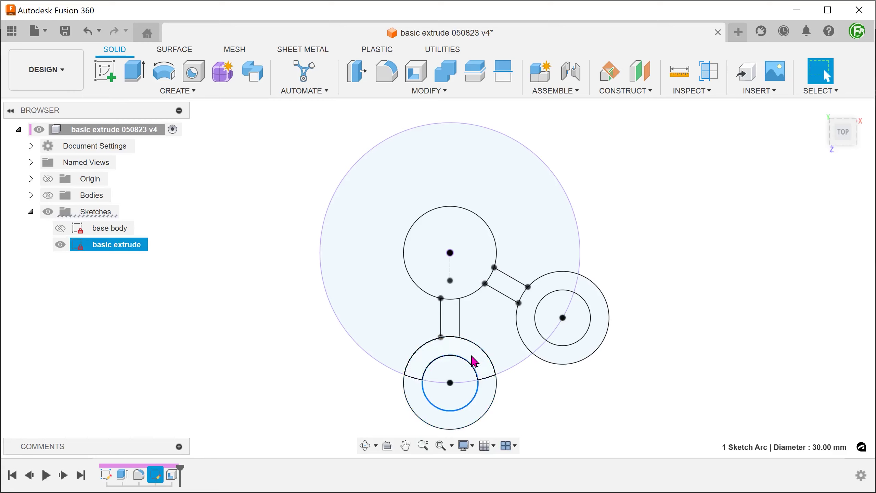
click(502, 294)
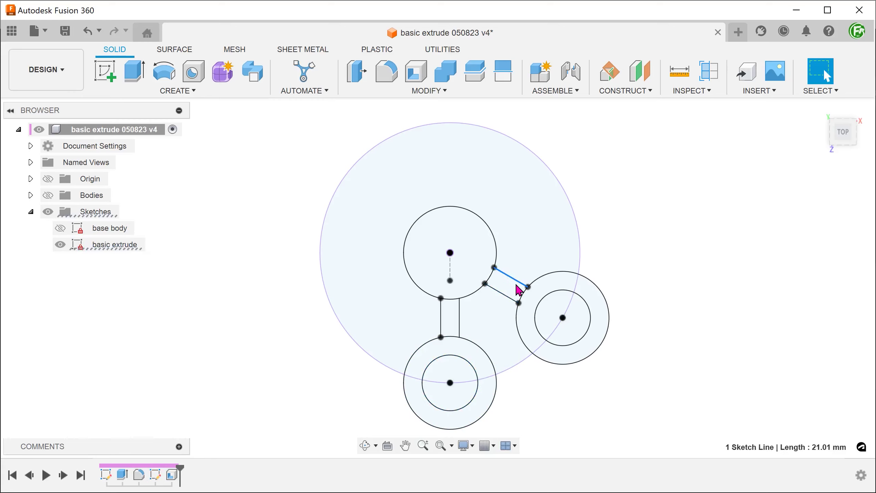
click(518, 290)
click(548, 299)
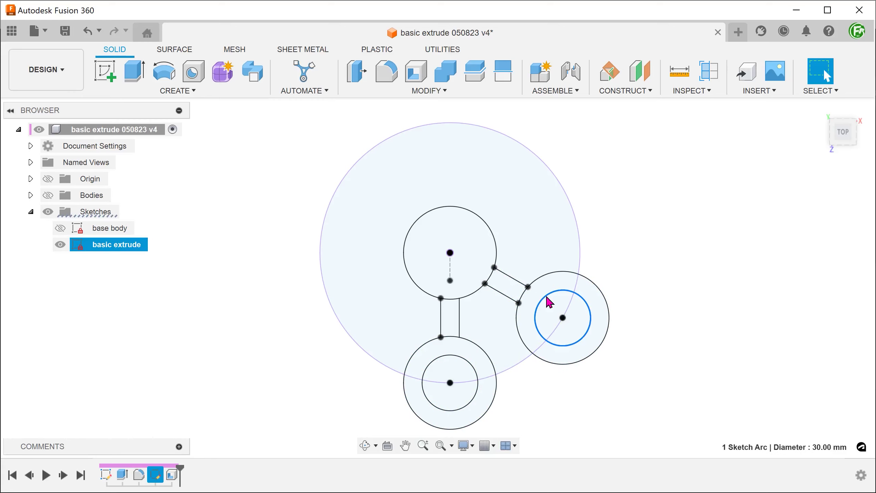
- Show the bodies again and cut the profile between the two arms and the inner half-circle profile with a -20 mm Extrude, hiding the sketch
click(494, 325)
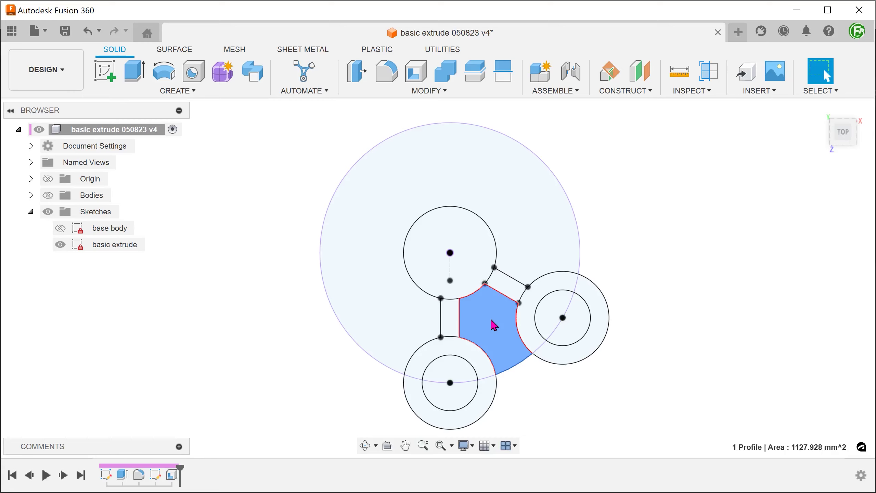
ctrl+click(448, 364)
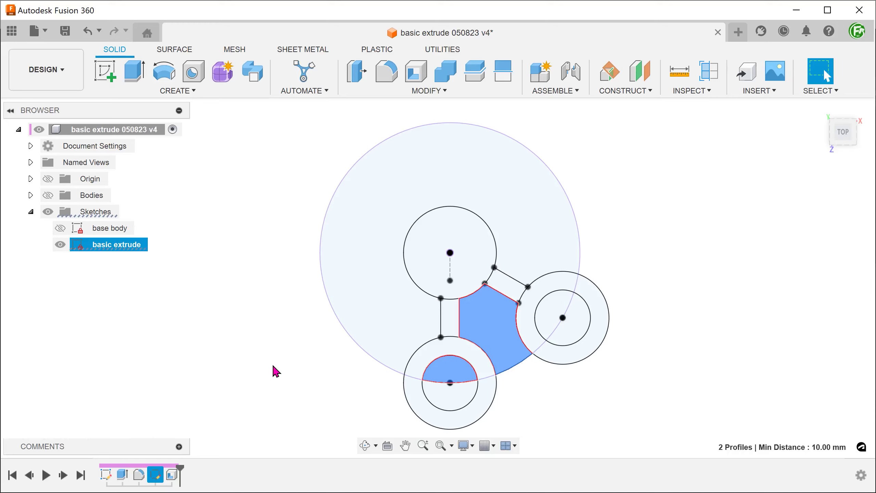
click(48, 195)
shift+middle_drag(246, 147, 550, 128)
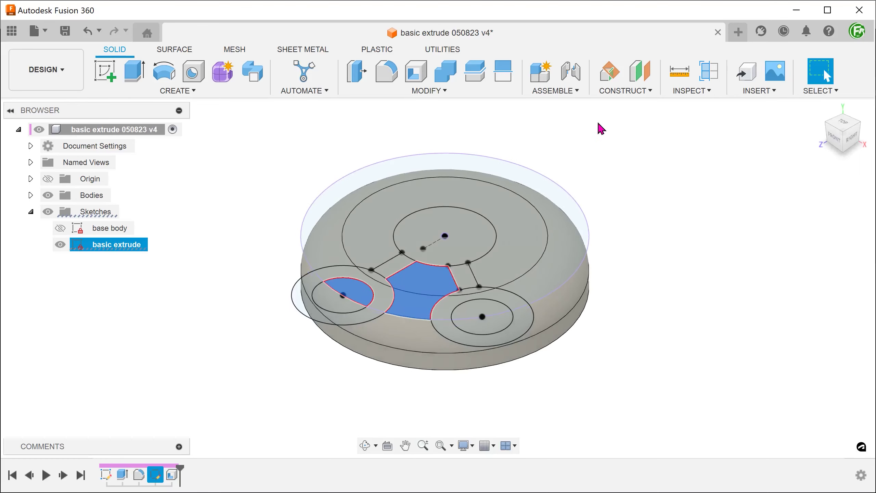
key(e)
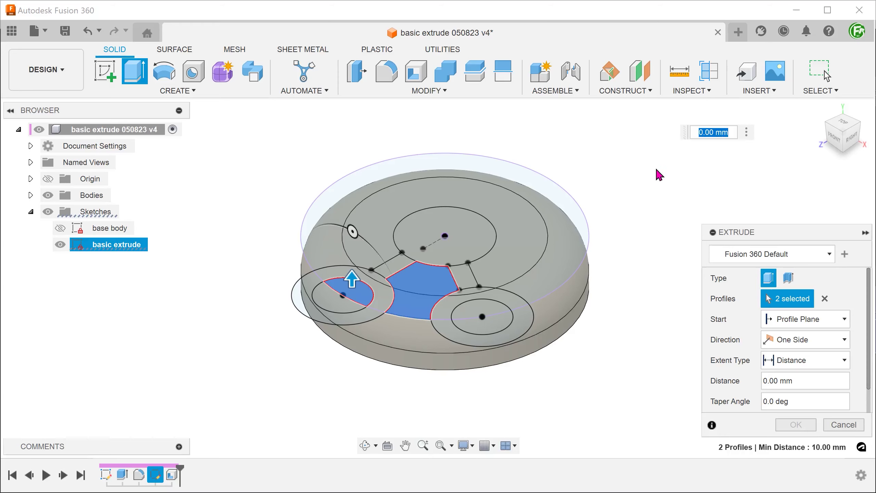
text(-20)
key(Return)
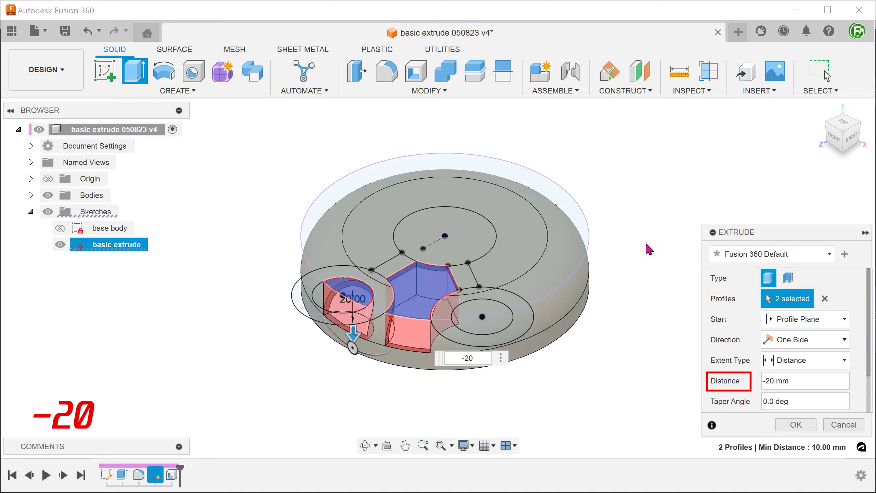
click(793, 424)
click(60, 246)
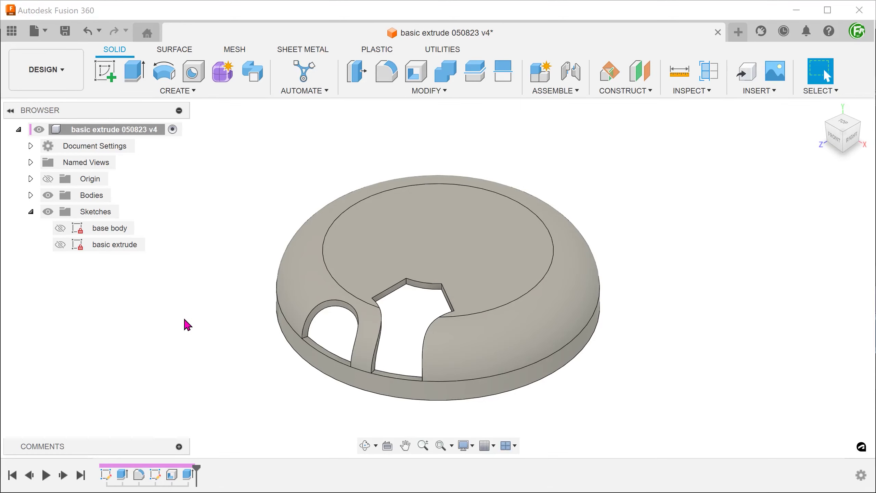
- Create a full circular pattern of the extruded cut around the body's vertical axis with a quantity of 6
click(156, 90)
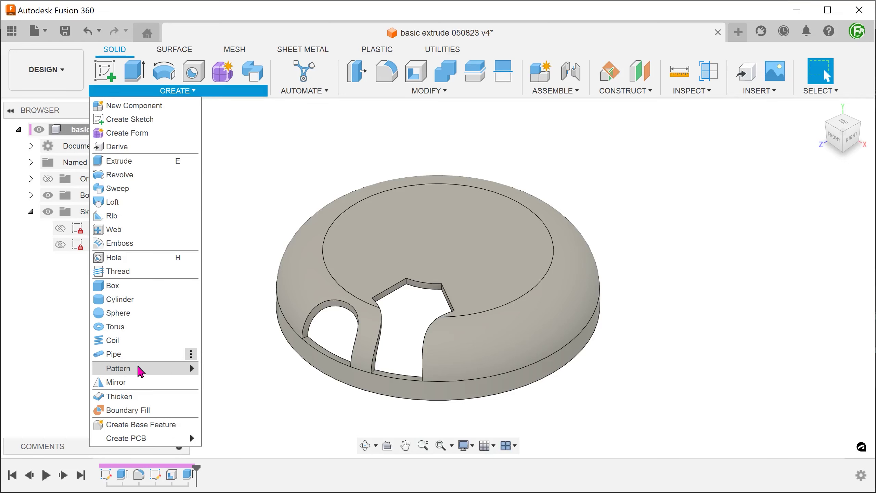
mouse_move(154, 371)
click(220, 380)
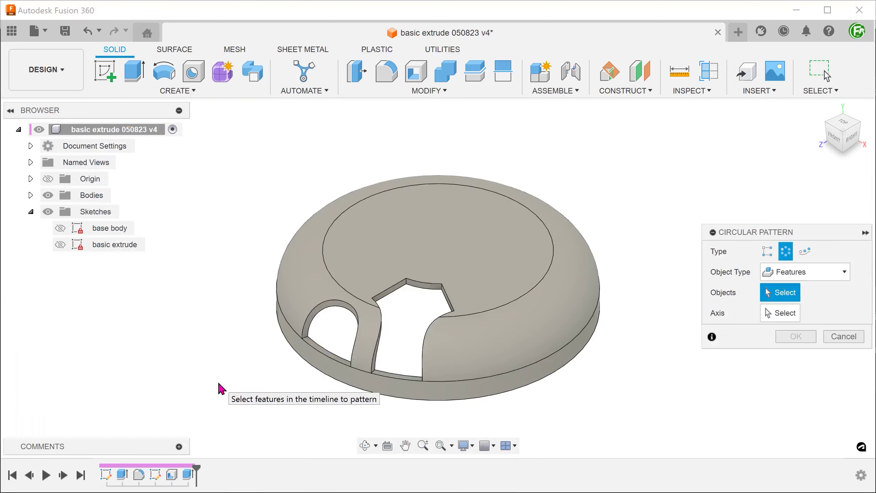
click(388, 298)
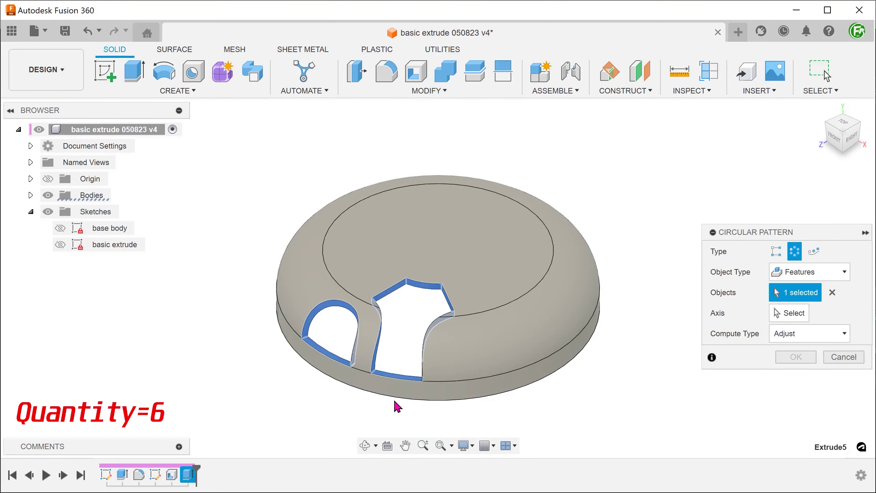
click(789, 317)
click(438, 249)
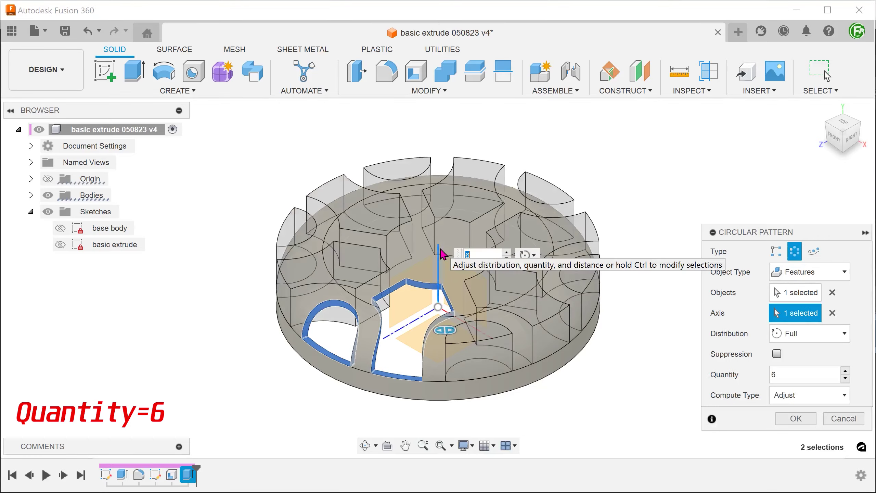
click(795, 418)
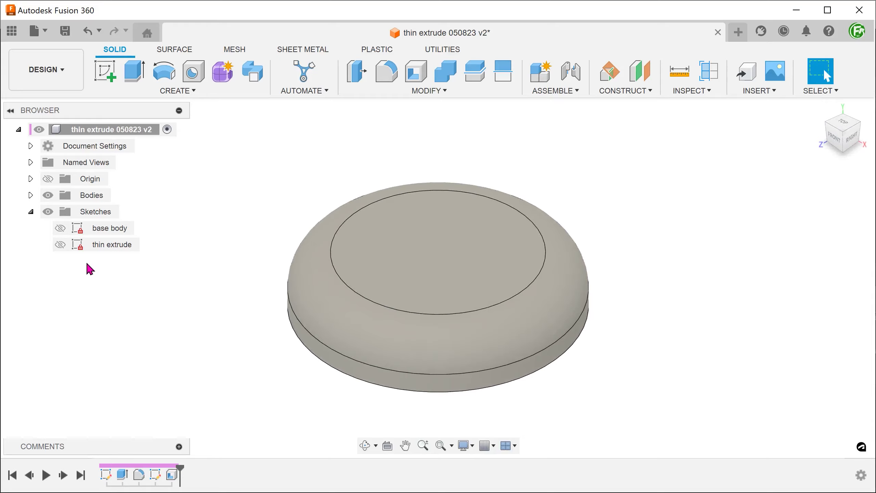
- In the thin extrude design, show the thin extrude sketch, hide the bodies and examine its two circles and connecting line
click(64, 249)
click(60, 246)
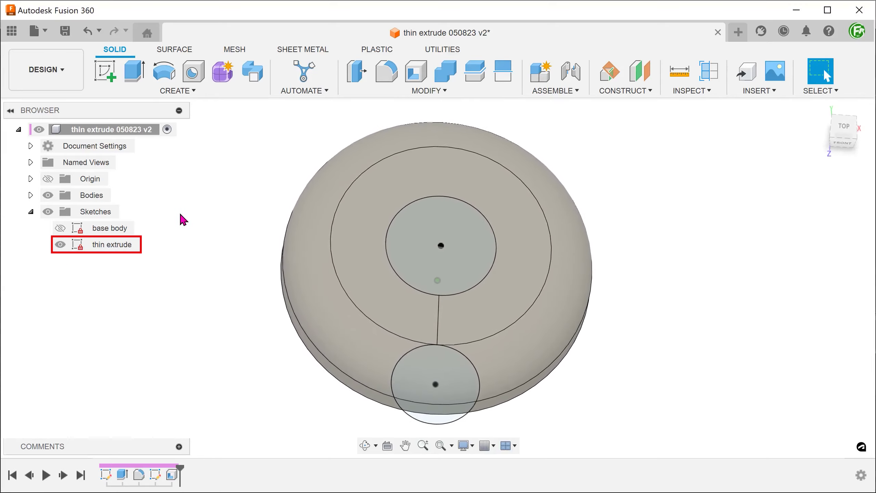
click(48, 195)
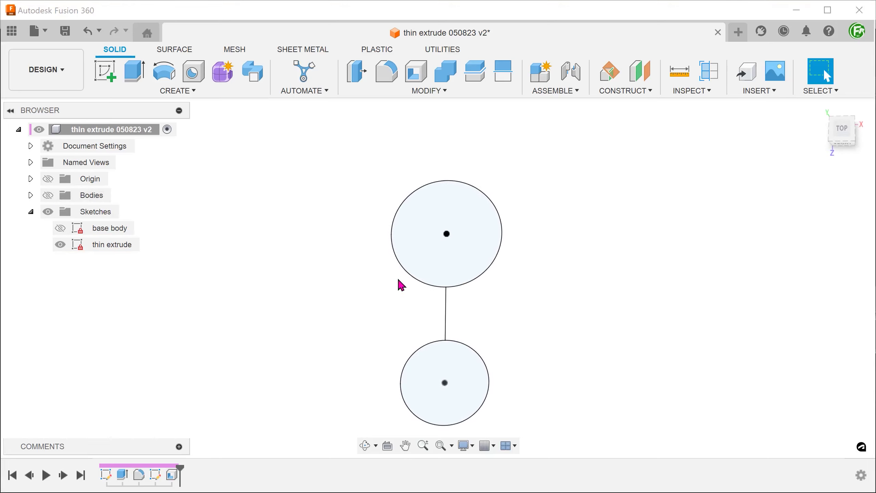
click(414, 281)
click(446, 318)
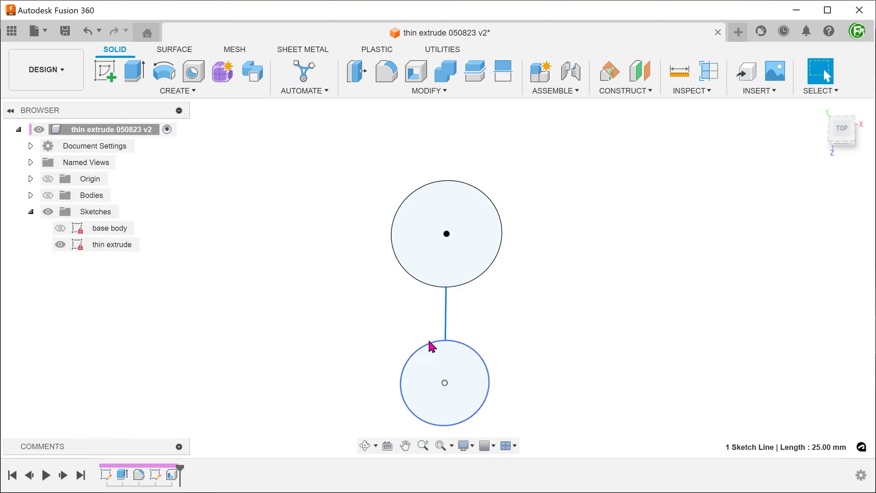
click(477, 351)
click(280, 342)
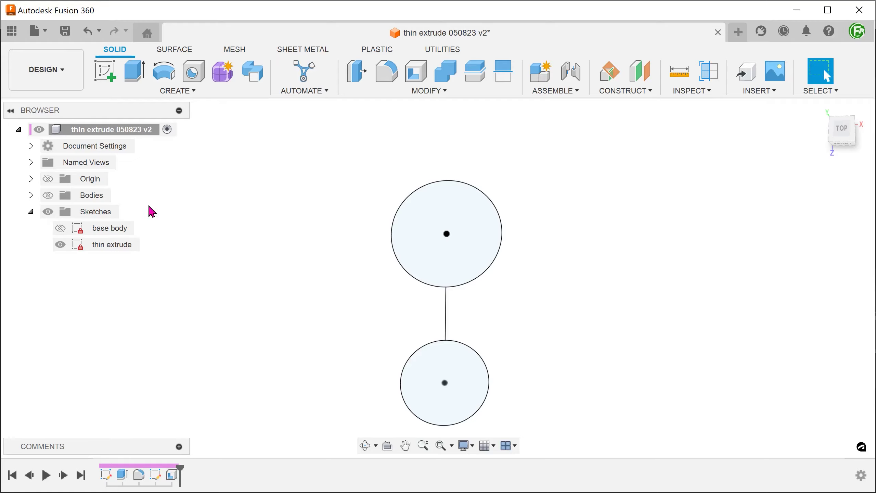
- Show the bodies again and split the shelled body using the sketch's central circle as the splitting tool
click(48, 195)
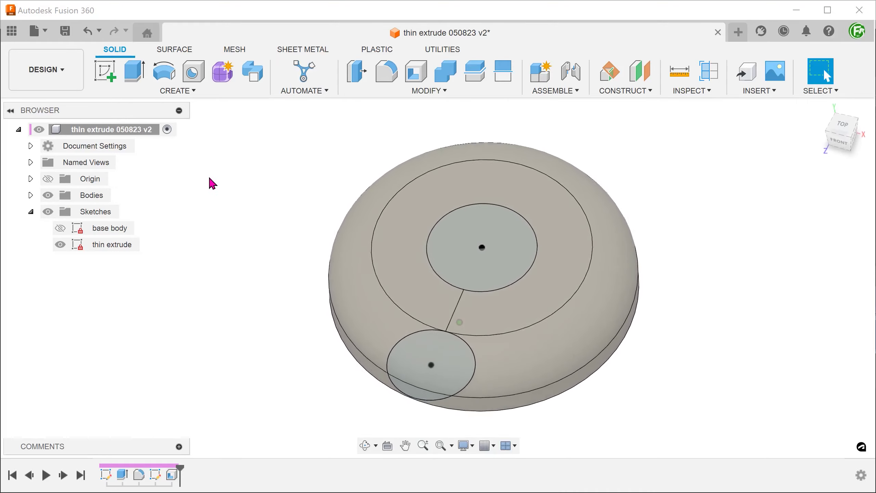
click(367, 91)
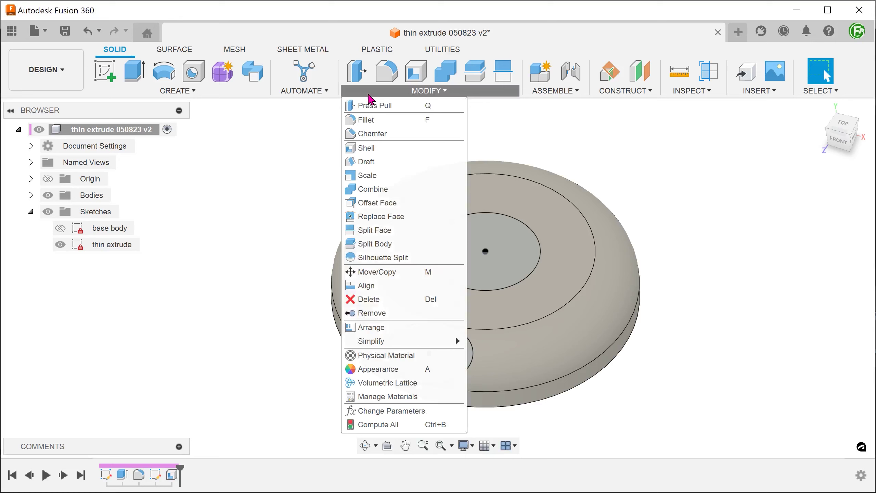
click(400, 243)
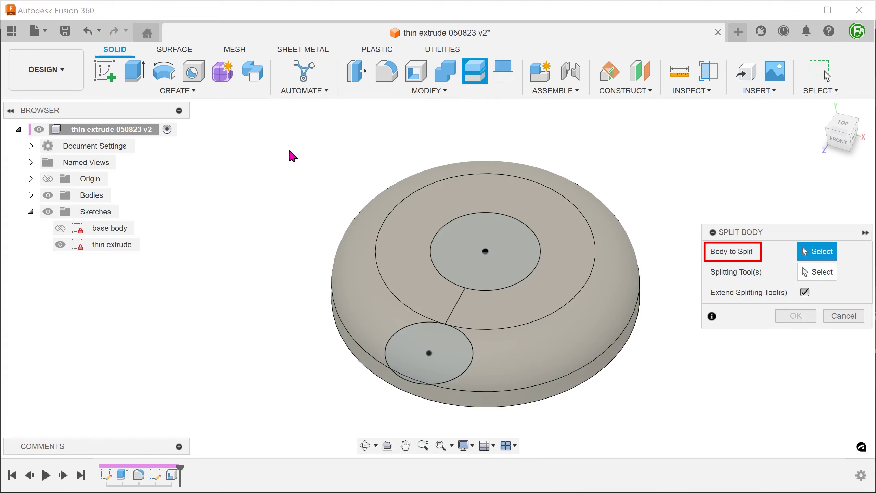
click(484, 191)
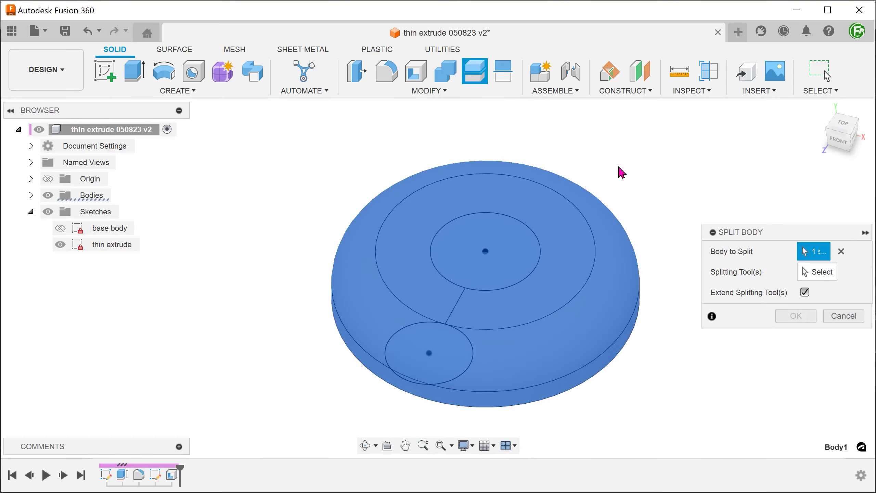
click(816, 275)
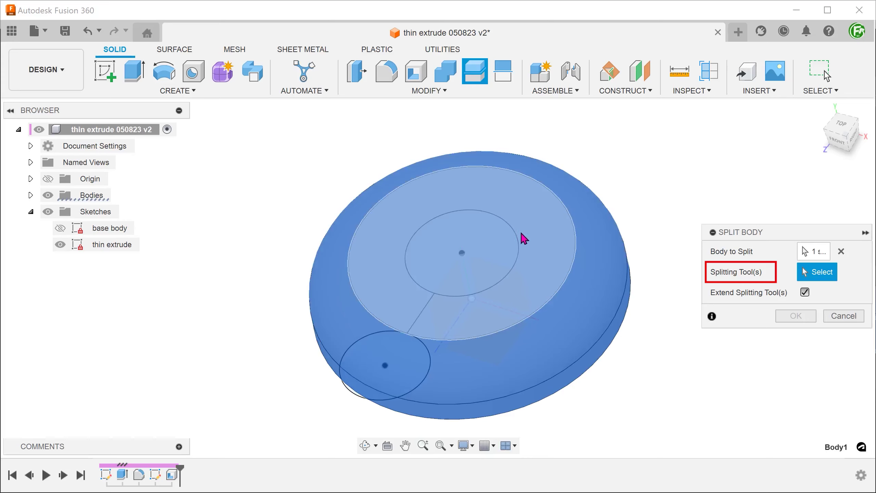
click(518, 240)
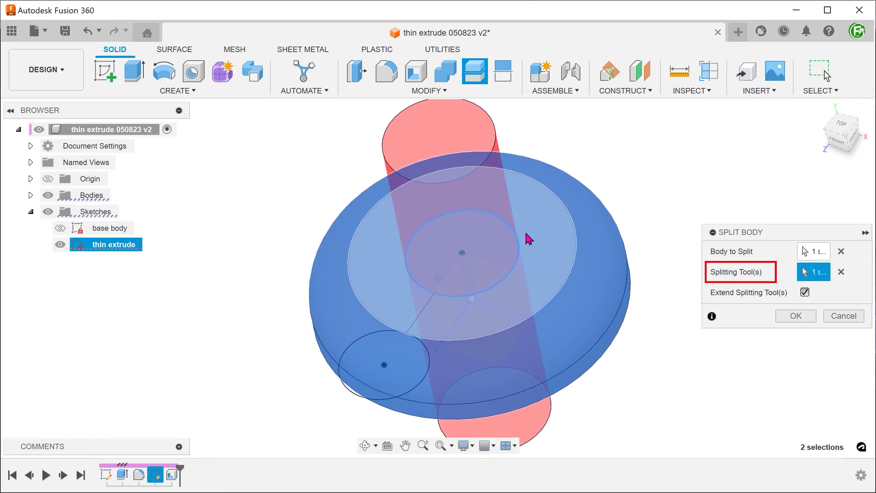
shift+middle_drag(528, 238, 628, 179)
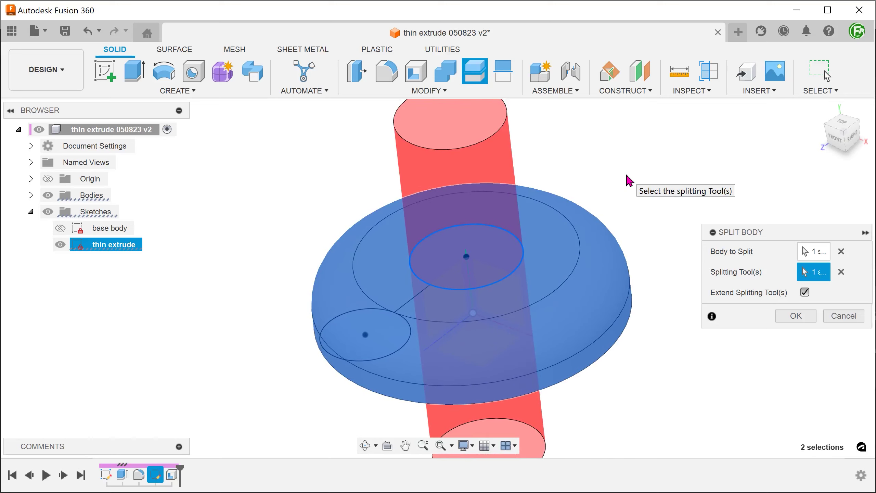
click(775, 314)
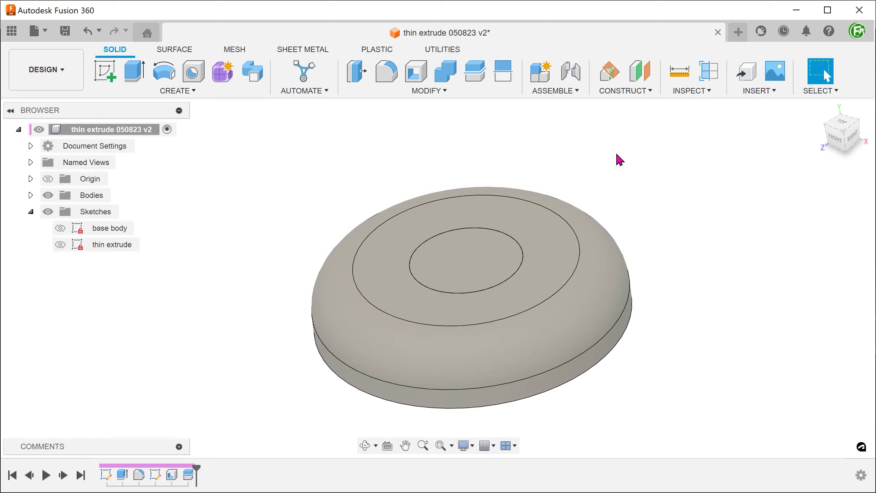
- Rename the central disc body as center and hide it
click(31, 195)
click(89, 214)
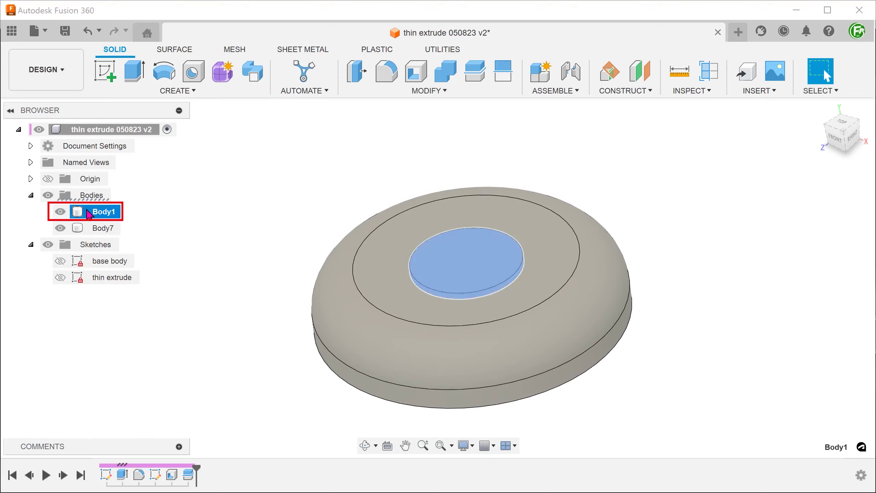
double_click(95, 211)
text(c)
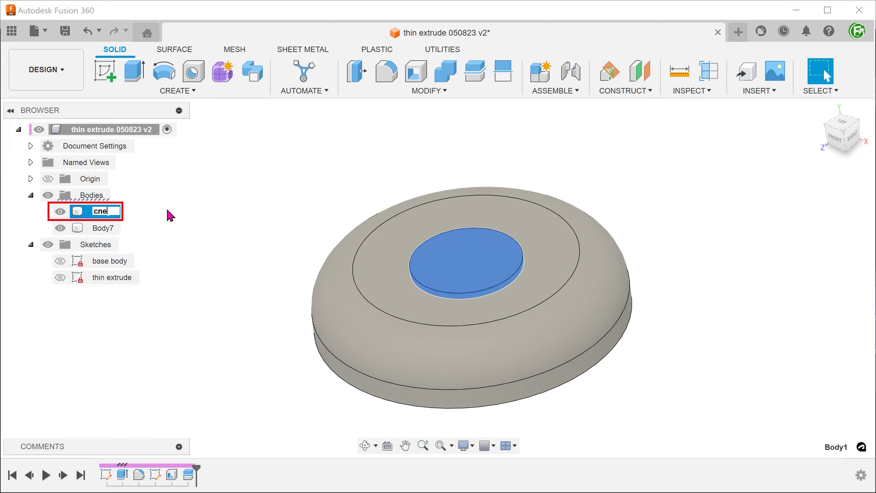
text(enter)
key(Return)
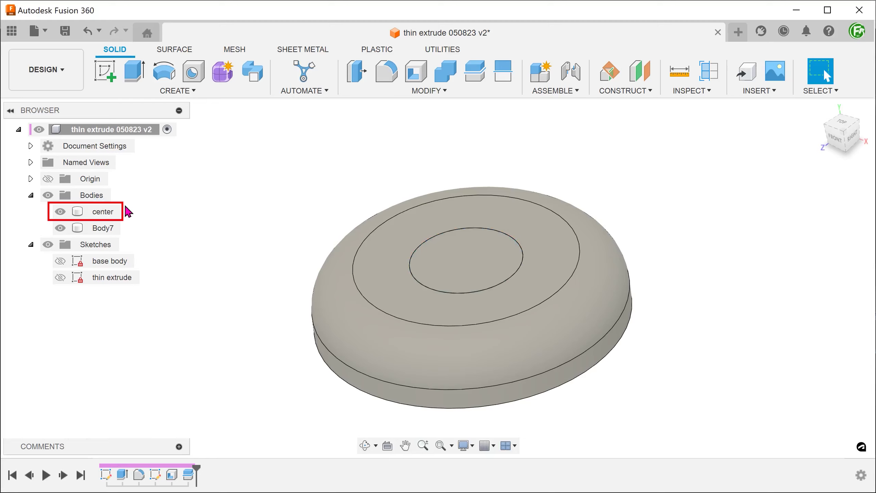
click(61, 213)
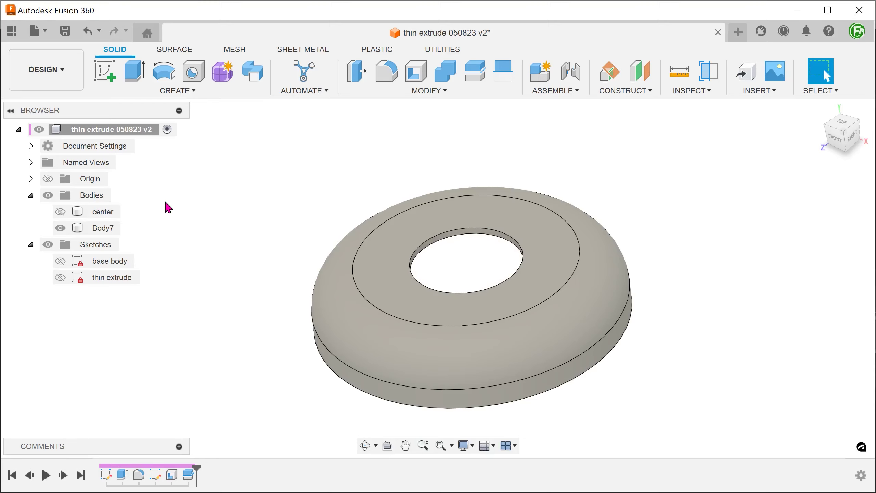
- Create a new sketch on the vertical front origin plane through the body
key(F6)
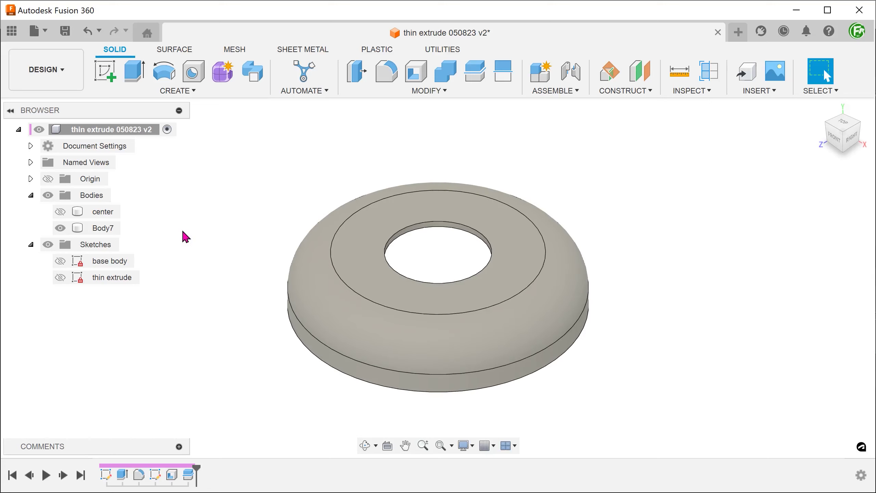
shift+middle_drag(194, 293, 235, 329)
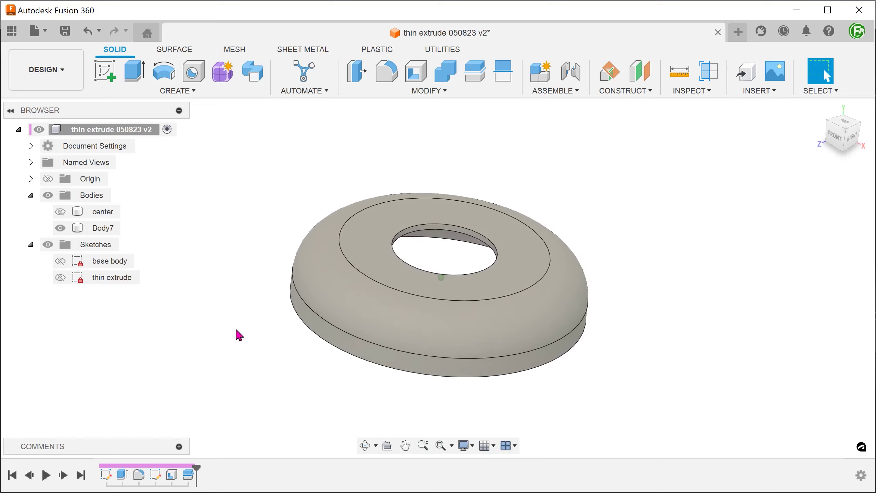
click(334, 327)
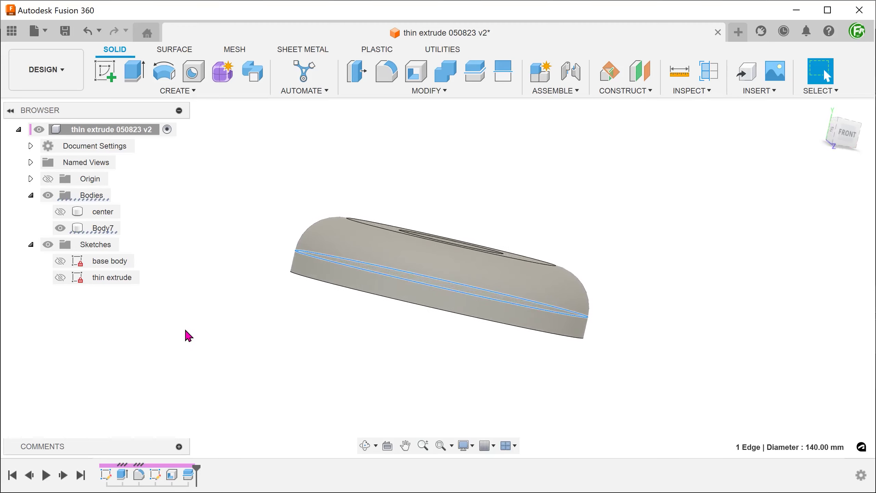
click(264, 160)
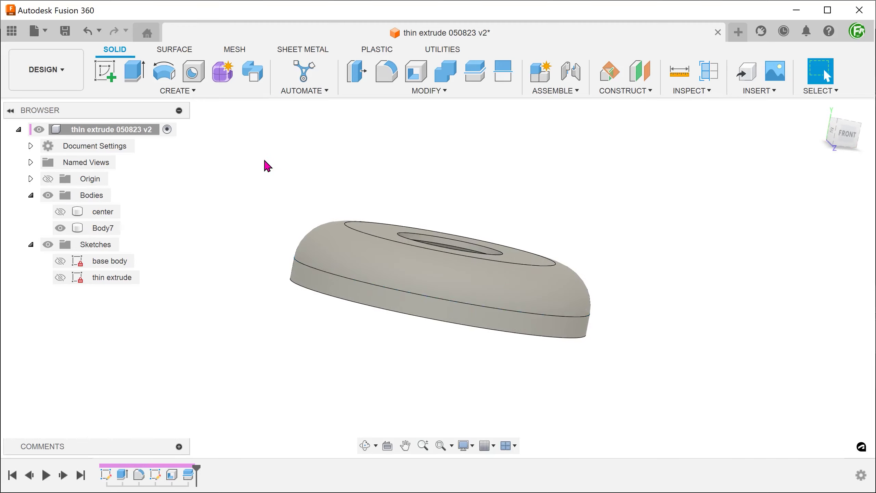
right_click(268, 166)
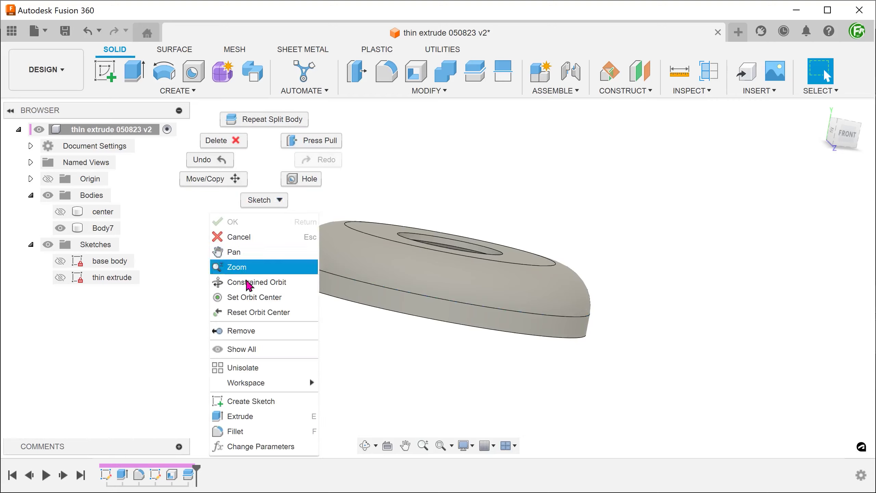
click(276, 401)
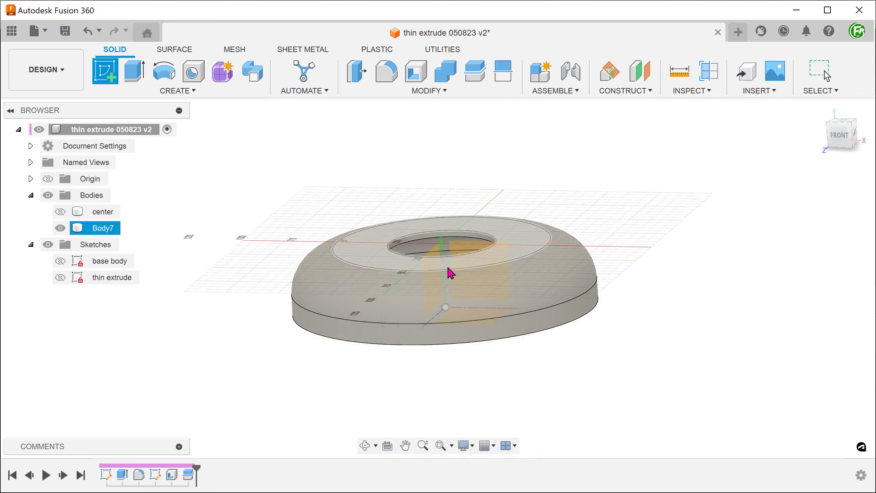
click(464, 246)
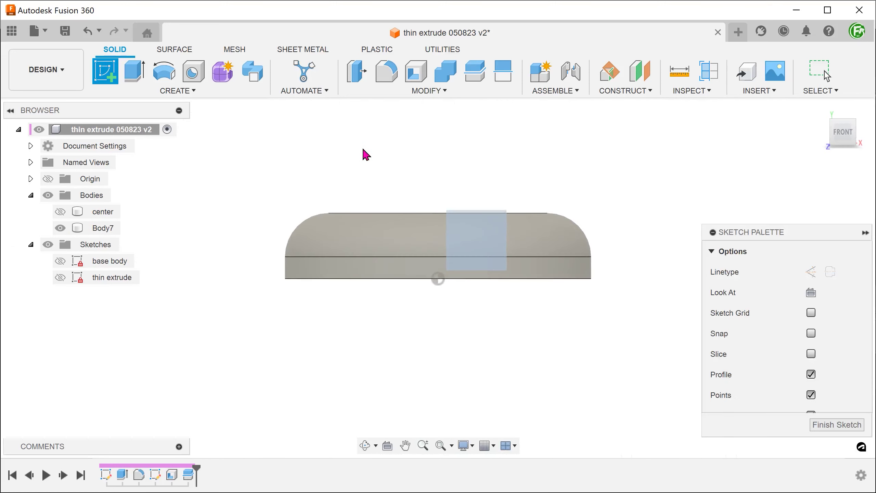
- Project the circular edge between the rounded dome and the straight side wall into the sketch, check the projected line and finish the sketch
key(p)
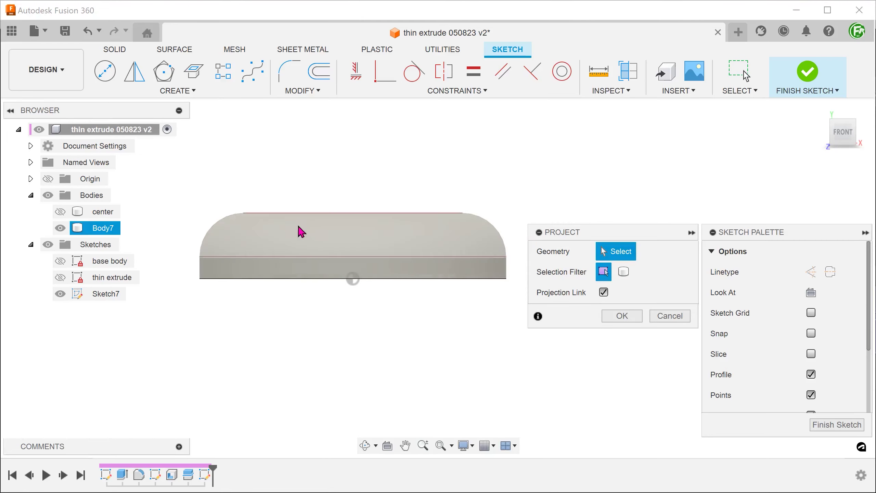
click(309, 262)
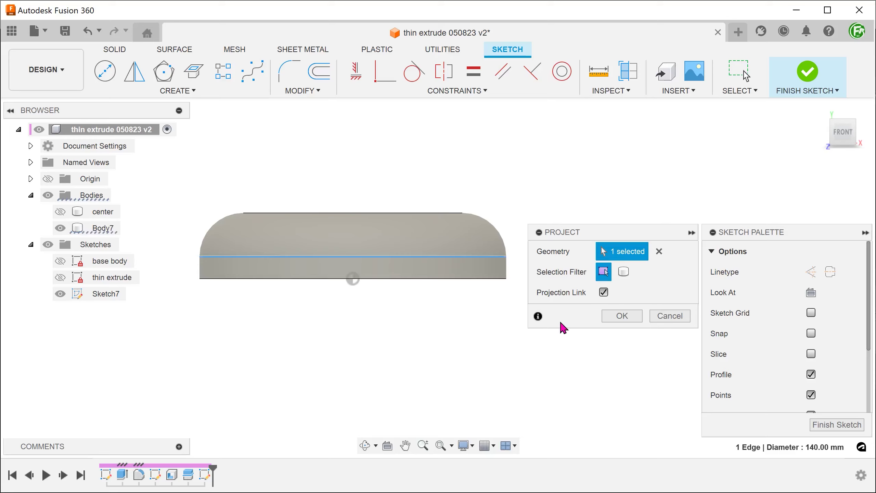
click(619, 315)
click(60, 228)
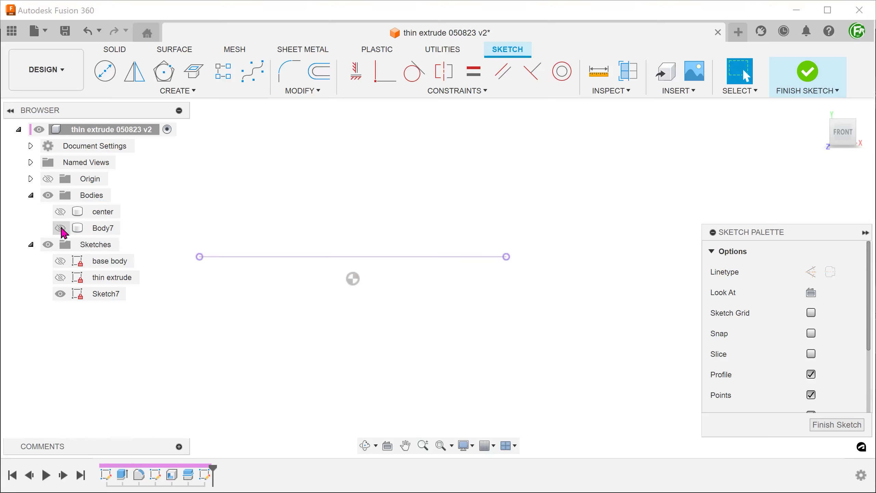
click(60, 228)
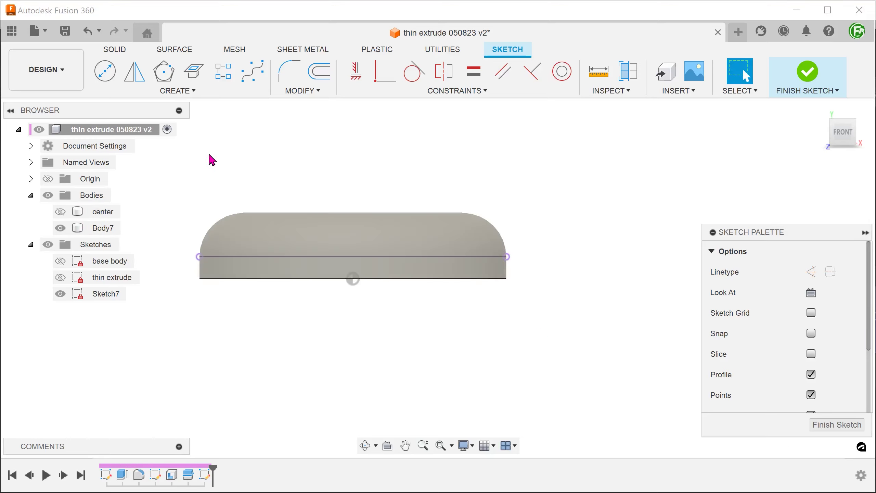
click(807, 72)
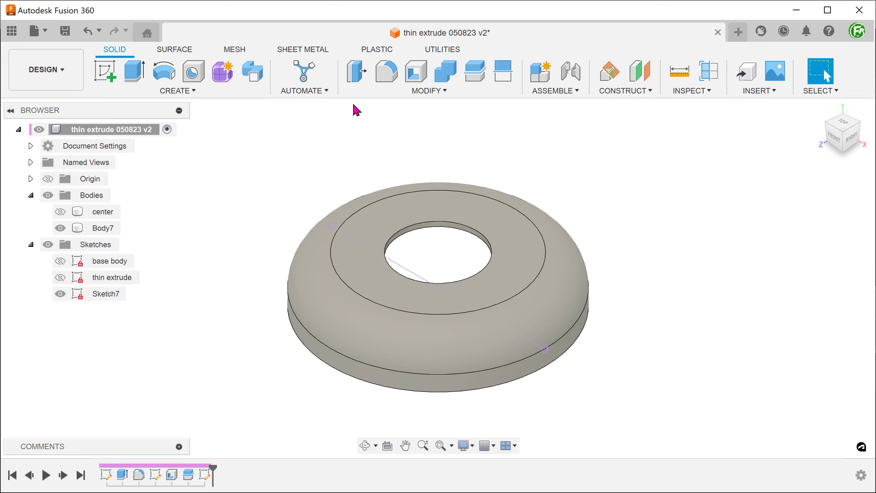
- Split the remaining ring-shaped body using the projected horizontal line as the splitting tool
click(360, 90)
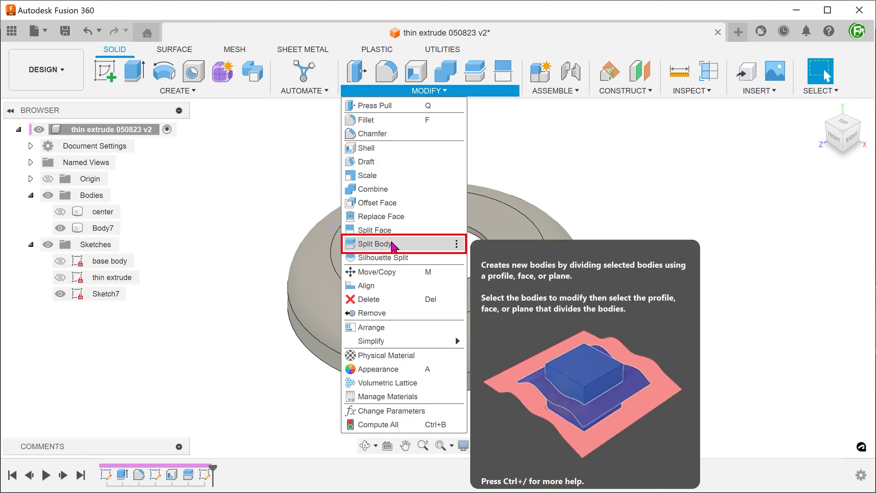
click(392, 244)
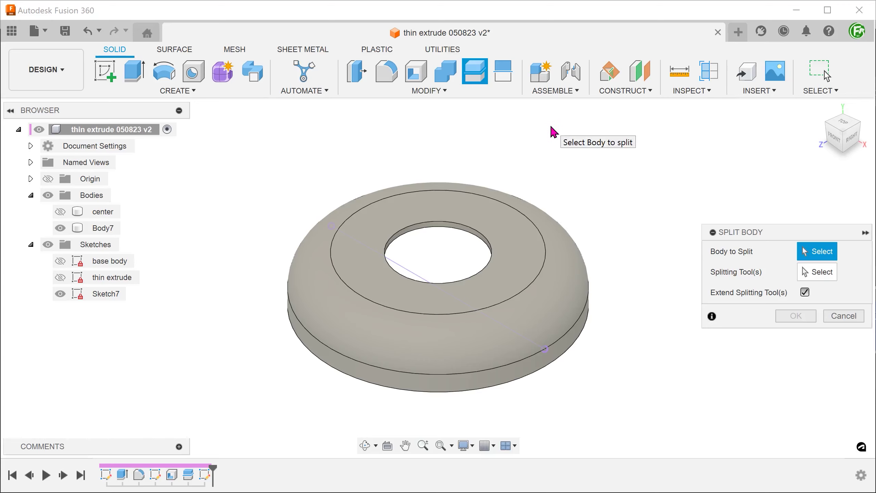
click(559, 248)
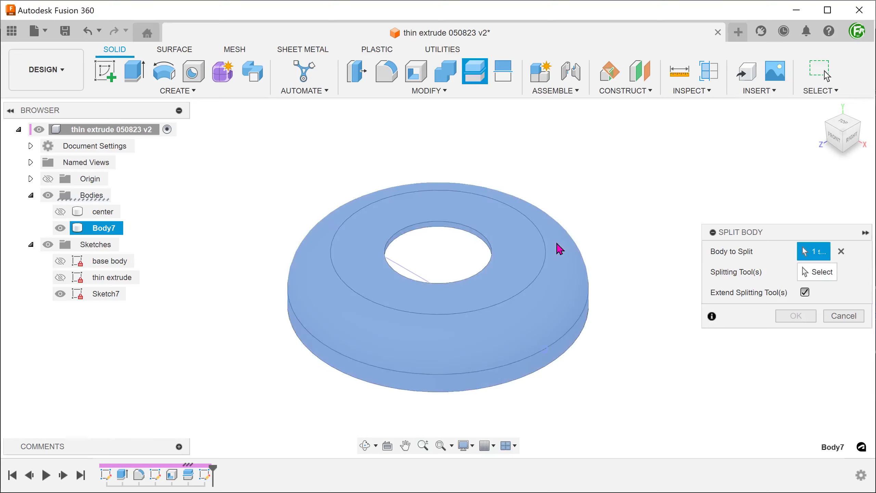
click(811, 272)
shift+middle_drag(656, 265, 654, 337)
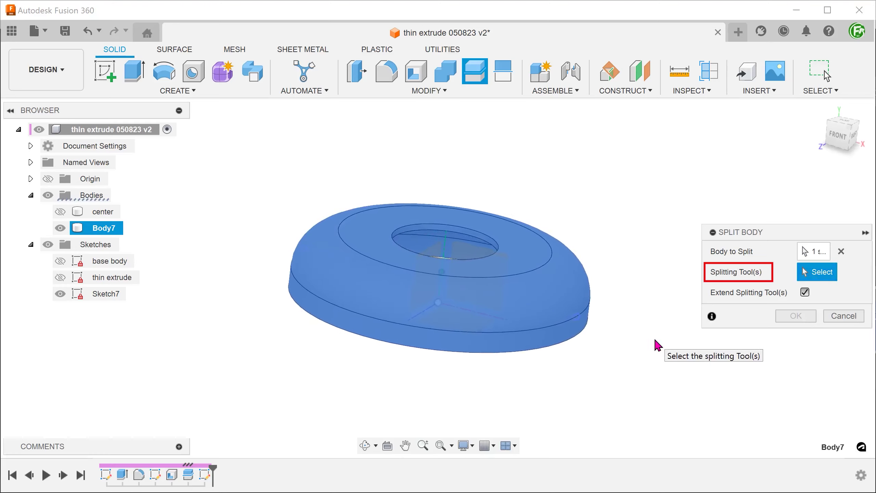
click(564, 314)
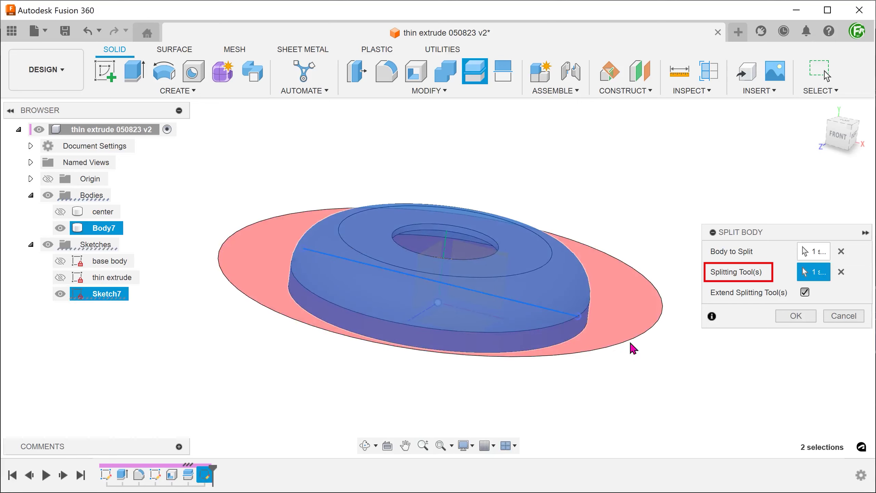
shift+middle_drag(631, 344, 657, 354)
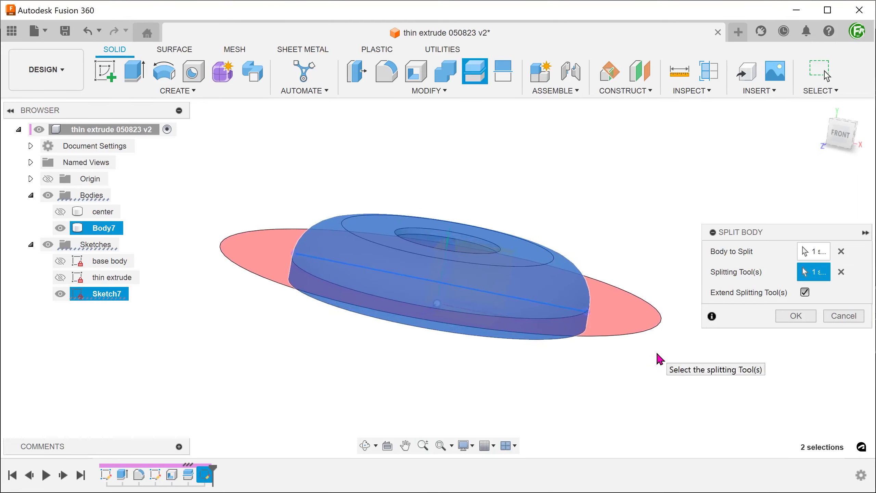
click(801, 318)
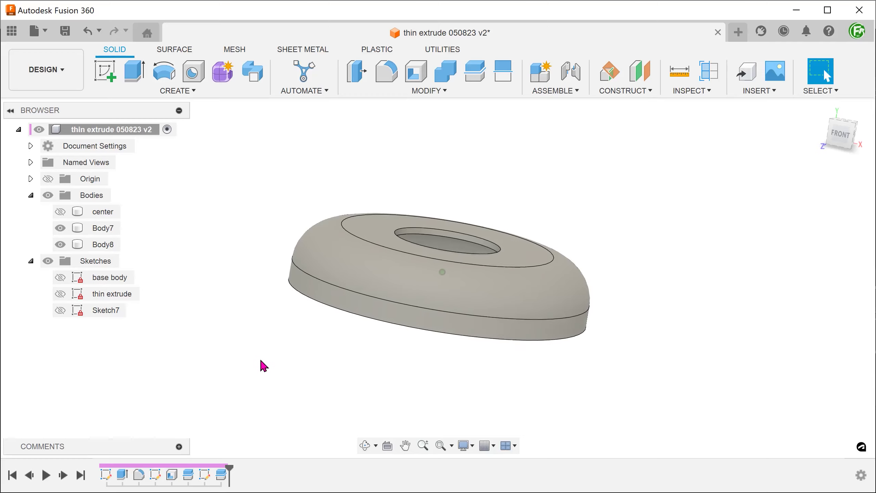
- Identify which portion of the model Body8 and Body7 each represent
shift+middle_drag(261, 360, 245, 350)
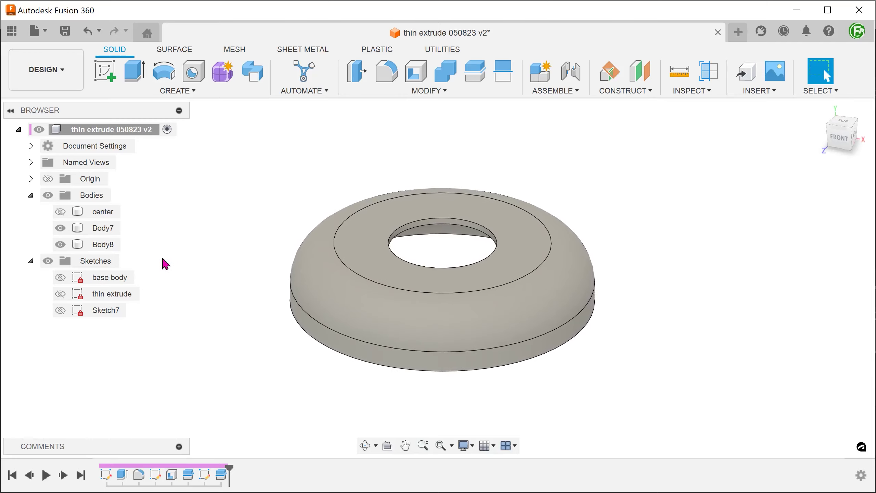
click(111, 245)
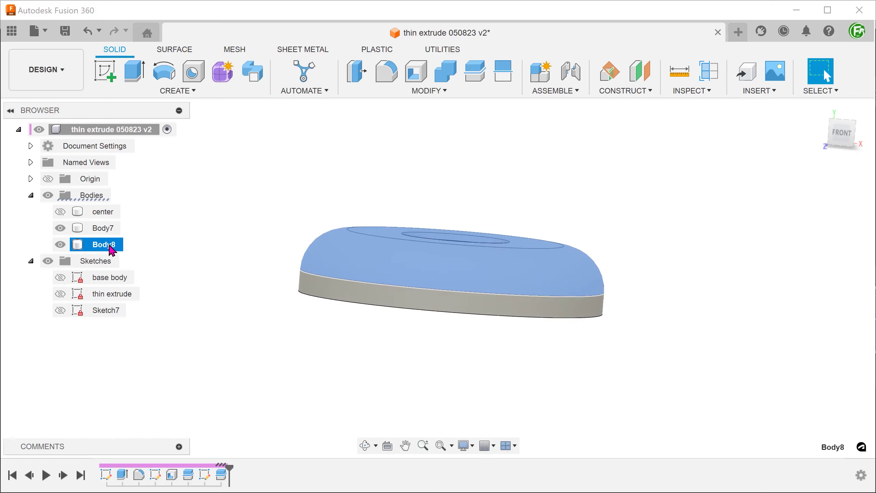
click(97, 229)
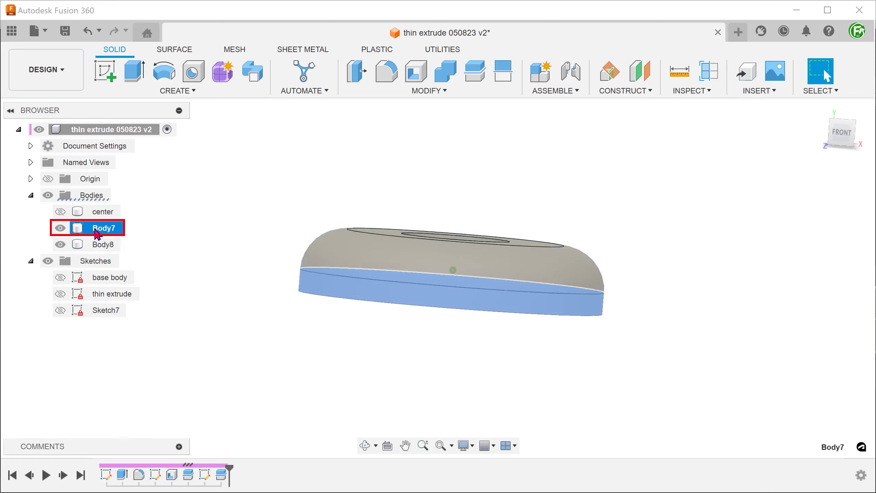
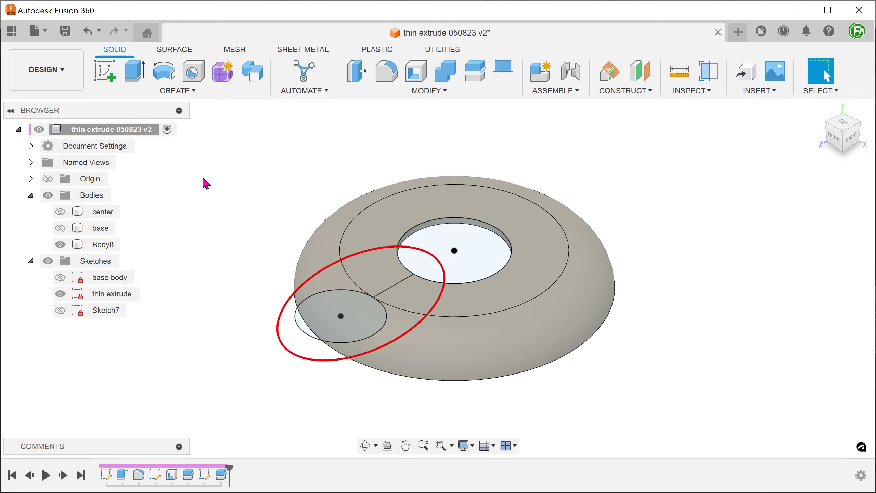
- Set up a downward thin extrude of the straight line and the 40 mm circle from the thin extrude sketch, with extent type All
key(e)
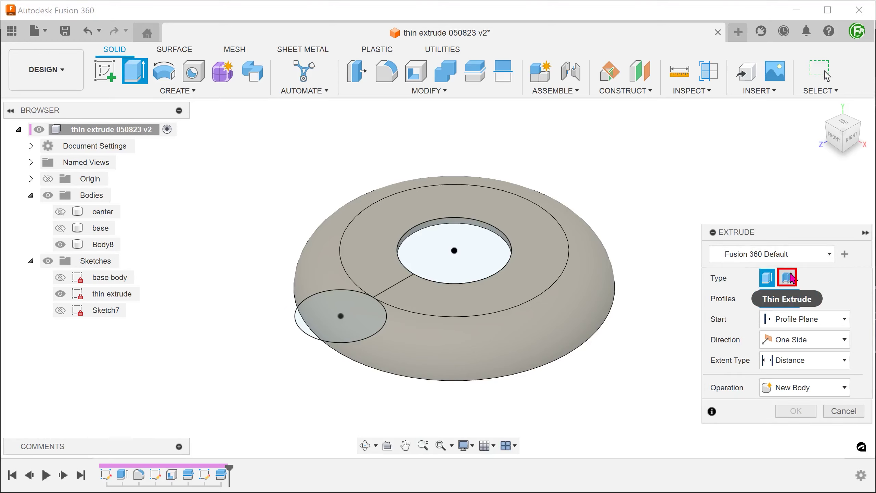
click(790, 278)
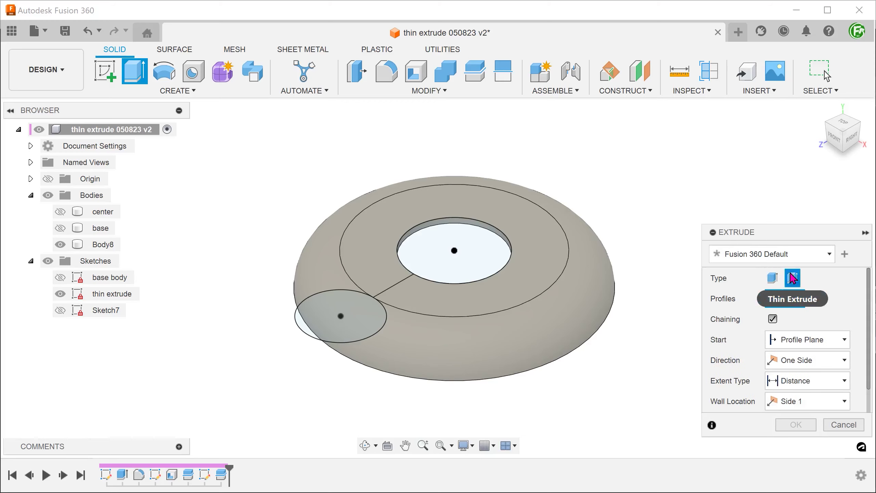
shift+middle_drag(678, 191, 424, 396)
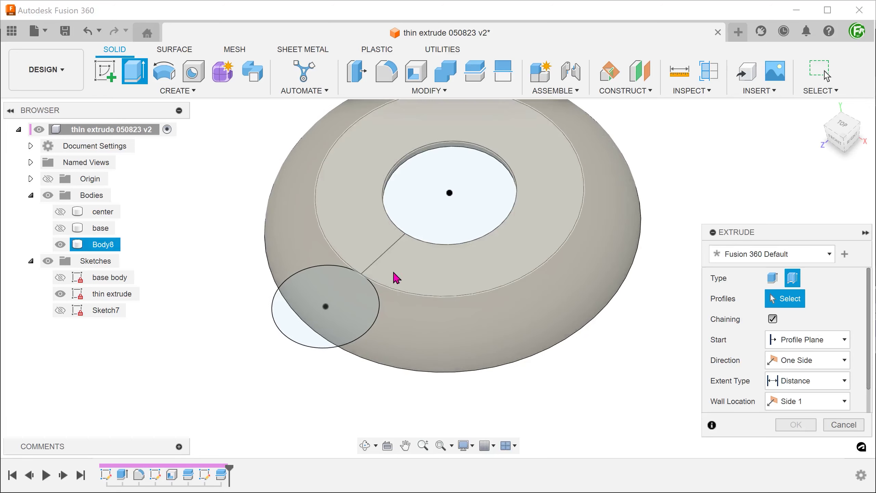
click(380, 262)
click(380, 304)
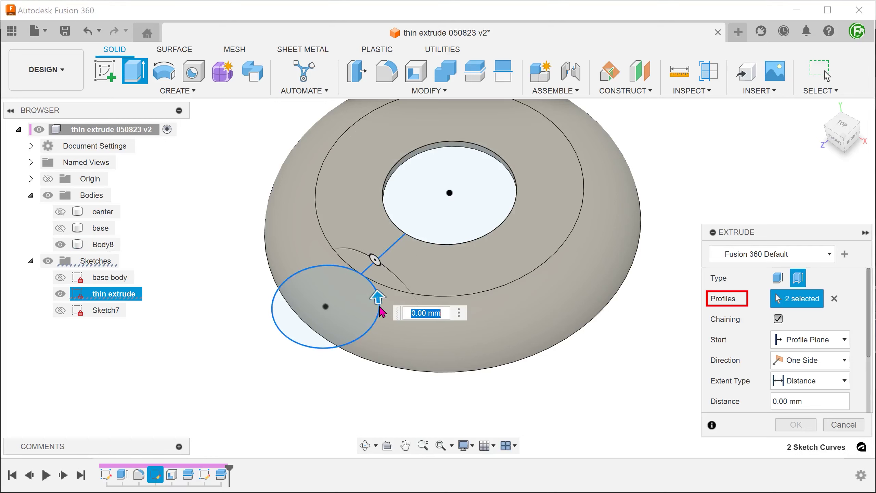
drag(378, 299, 386, 323)
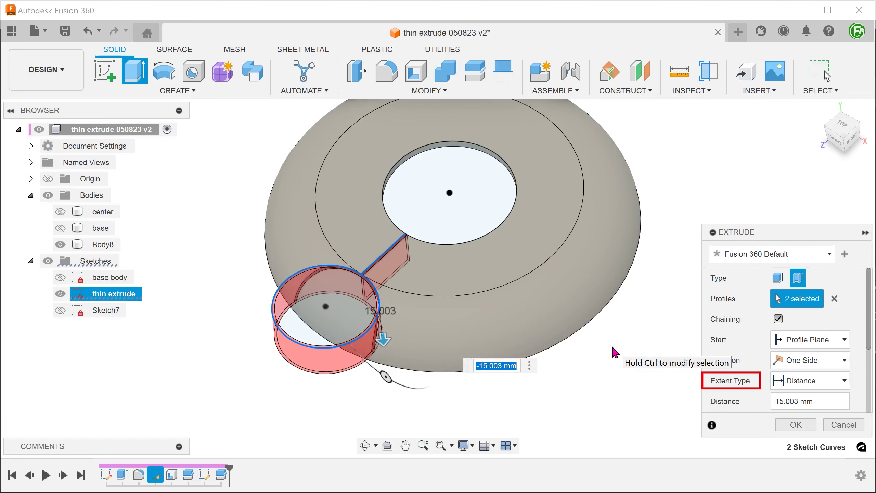
click(817, 381)
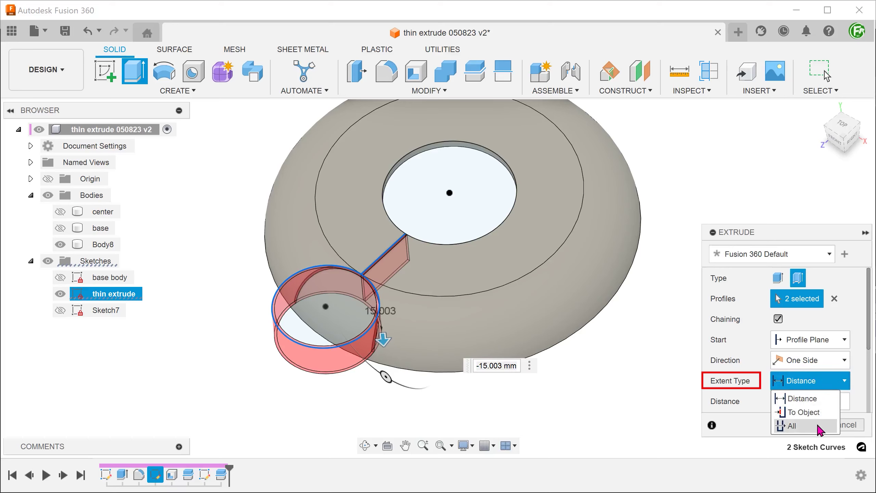
click(793, 425)
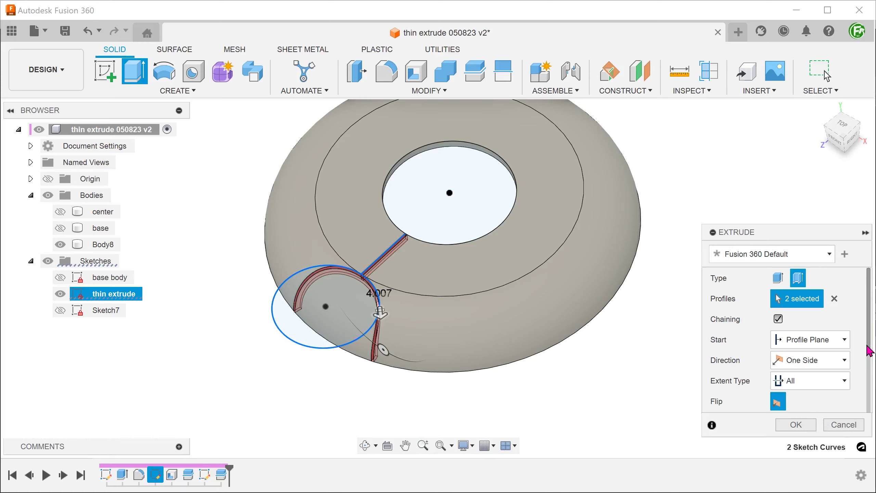
- Center the extruded wall on the sketch curves and set the wall thickness to 10 mm
scroll(867, 351, down, 4)
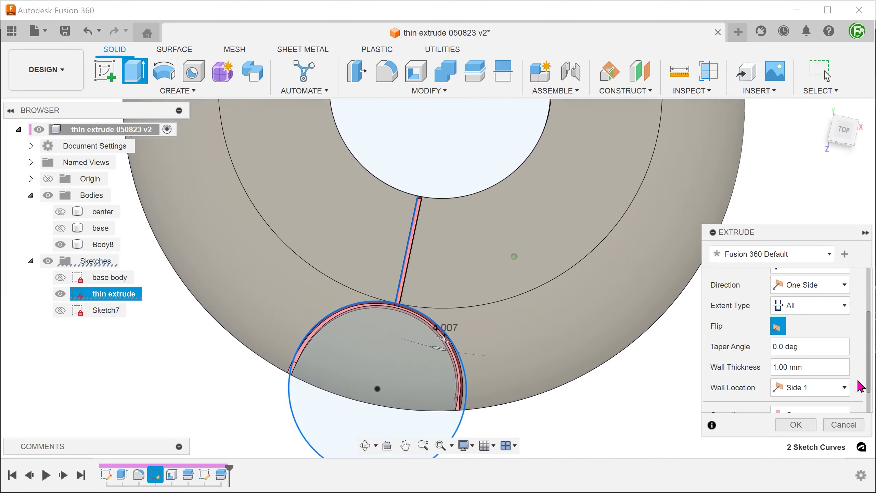
click(838, 387)
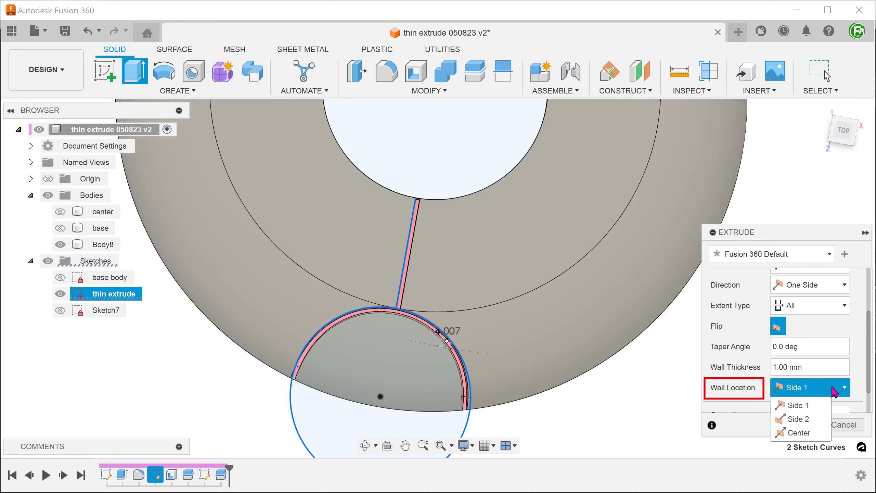
click(818, 434)
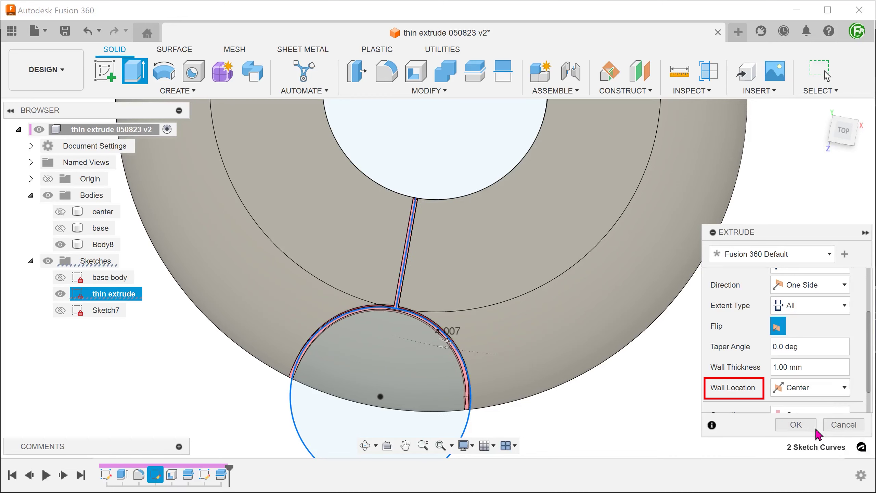
drag(802, 367, 772, 368)
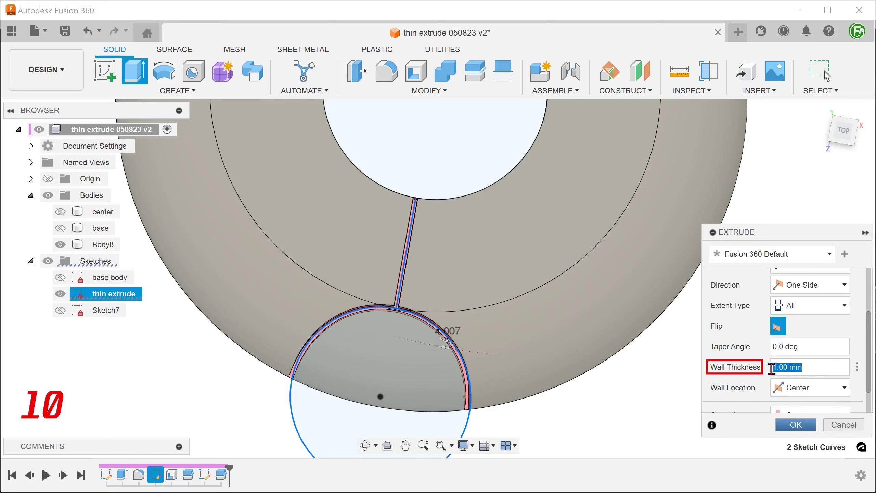
text(10)
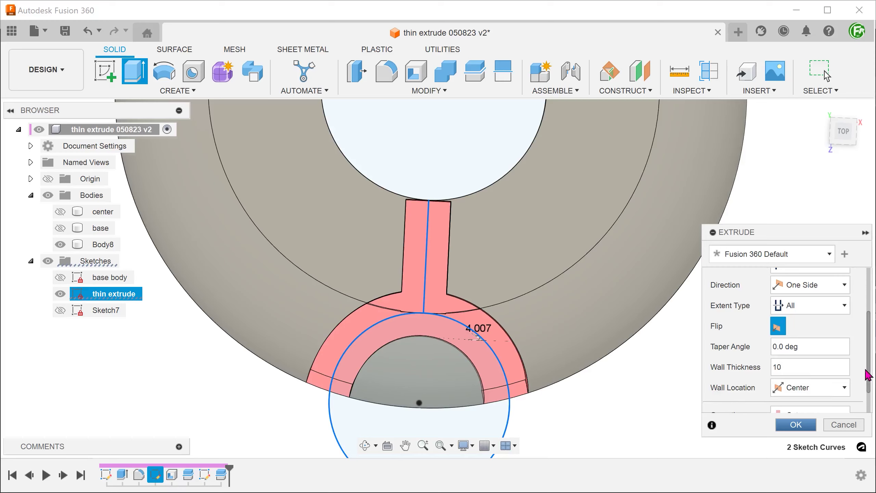
- Set the thin extrude's operation to Intersect and complete the feature
drag(870, 377, 870, 398)
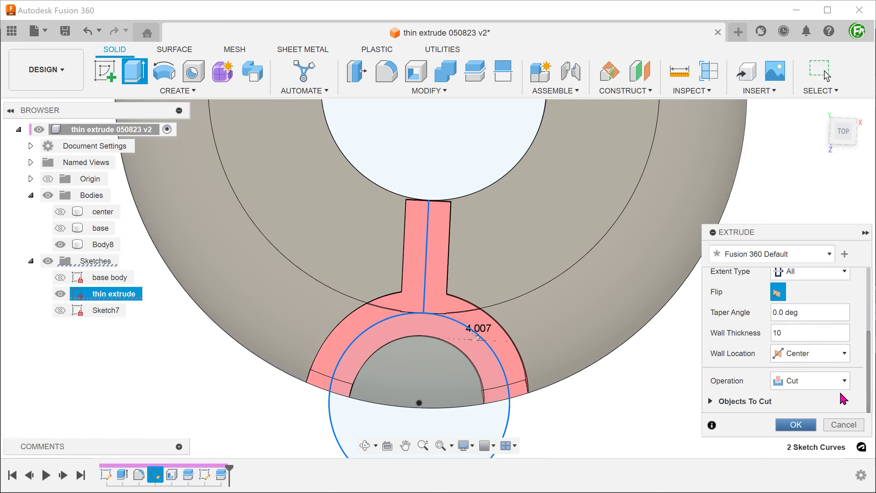
click(833, 381)
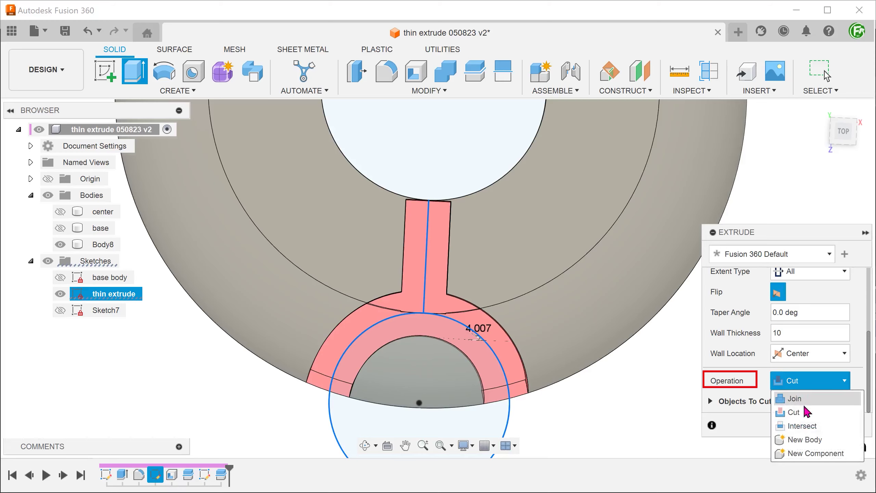
click(830, 427)
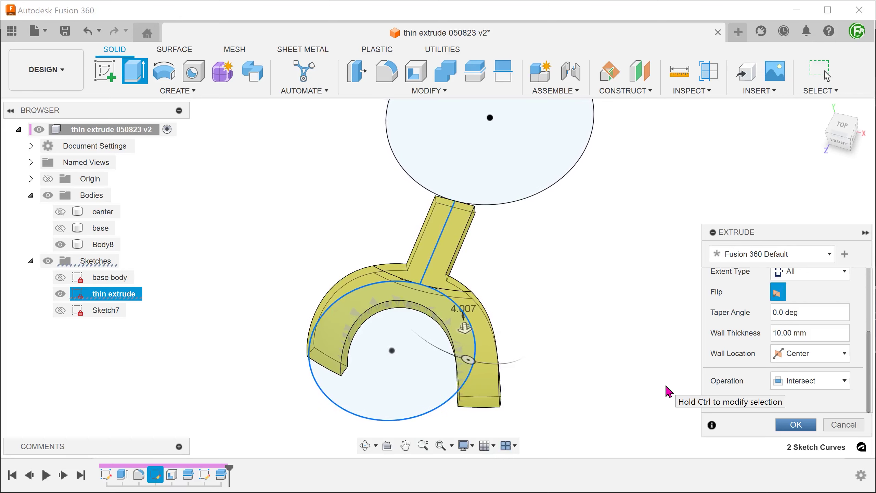
click(792, 424)
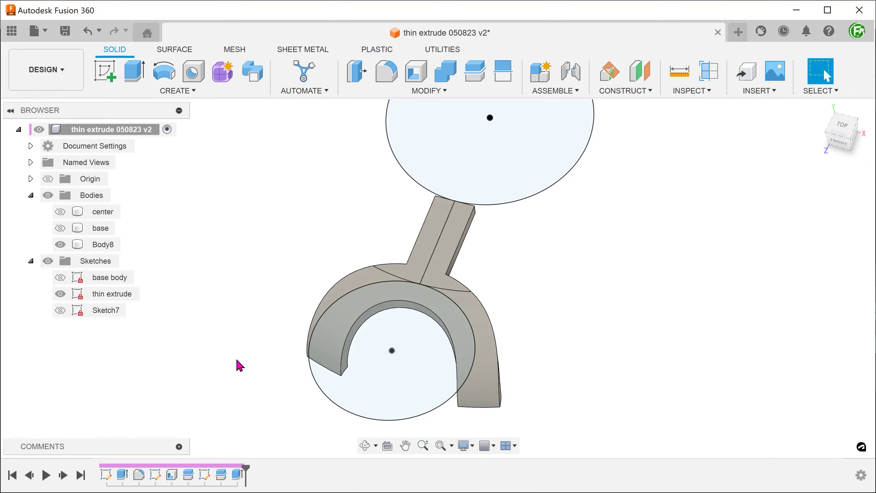
- Show the center body and examine how the end of the straight arm meets its round side face
click(60, 211)
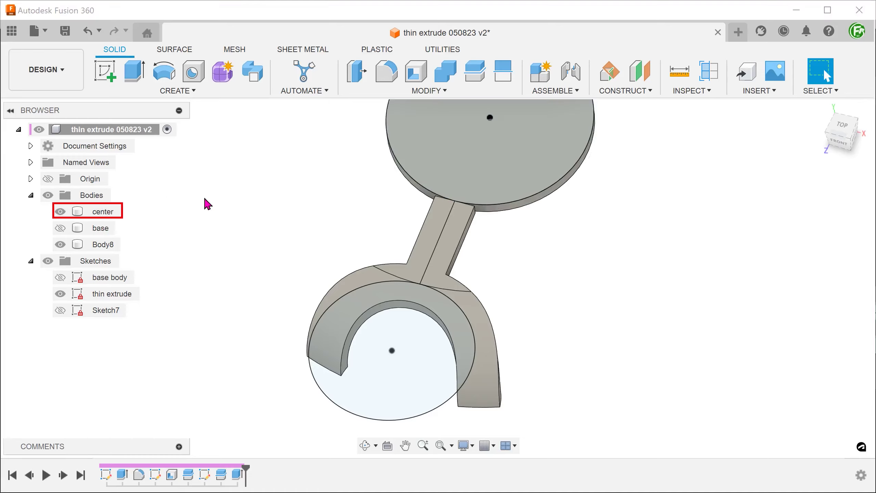
scroll(260, 192, up, 4)
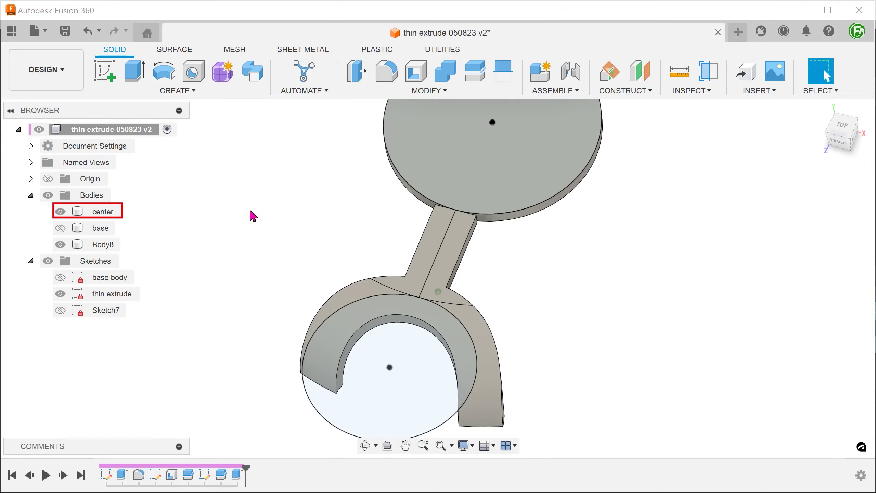
scroll(247, 226, up, 5)
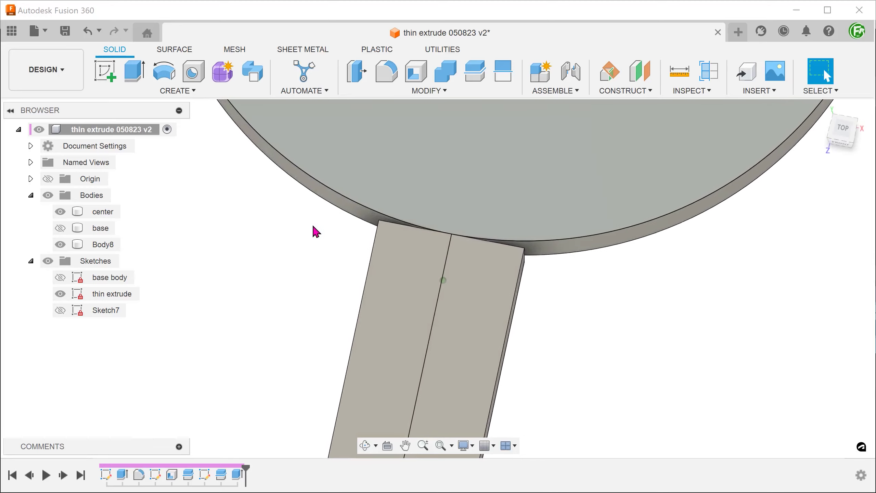
click(342, 210)
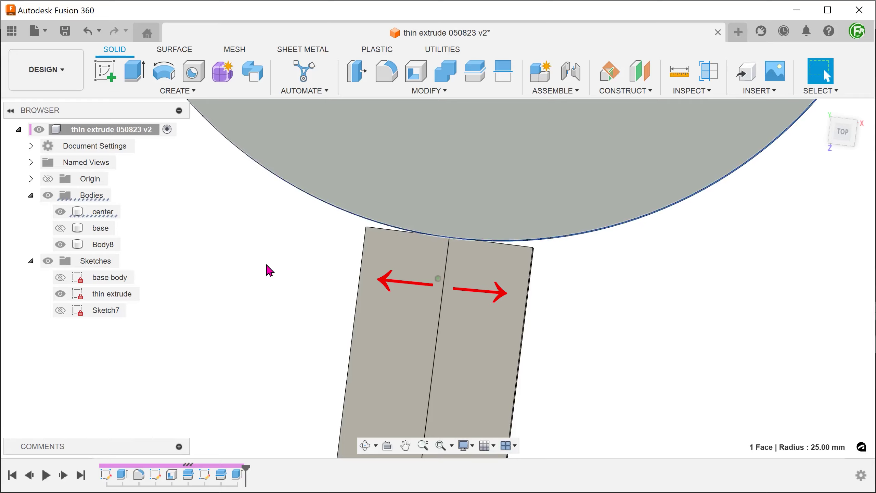
key(Escape)
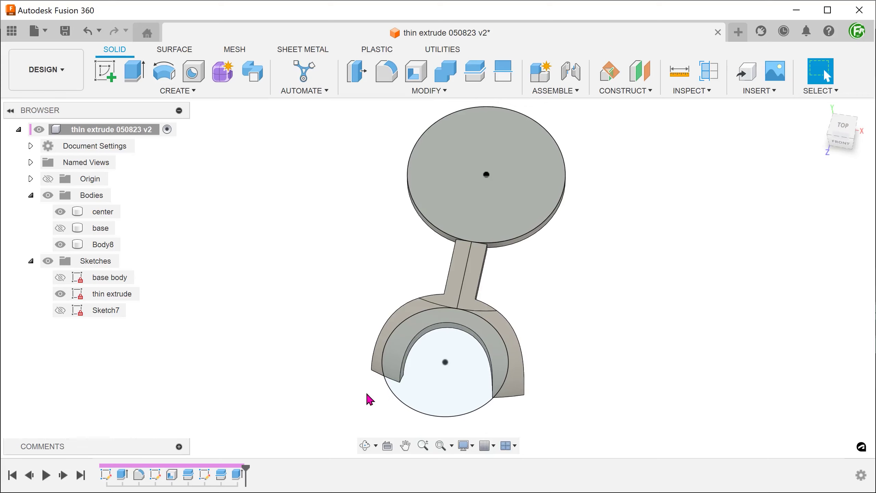
- Edit the thin extrude sketch and delete the coincident constraint joining the line's inner end to the 50 mm circle
right_click(402, 406)
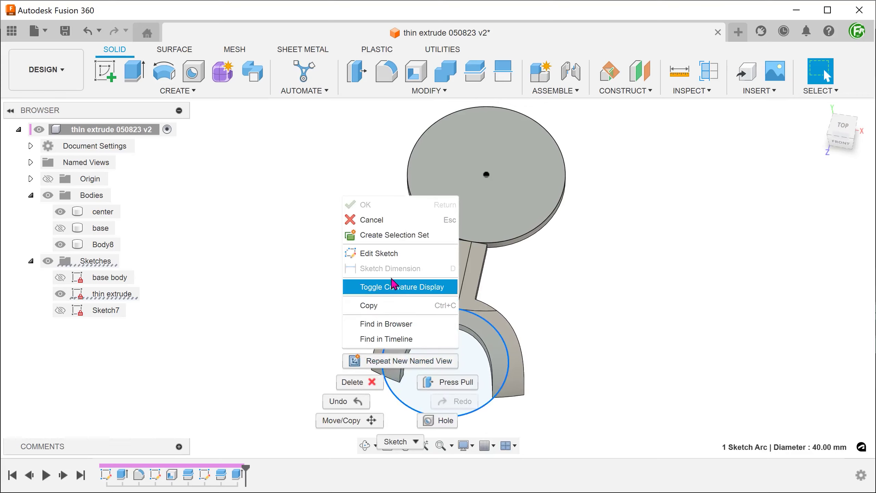
click(397, 256)
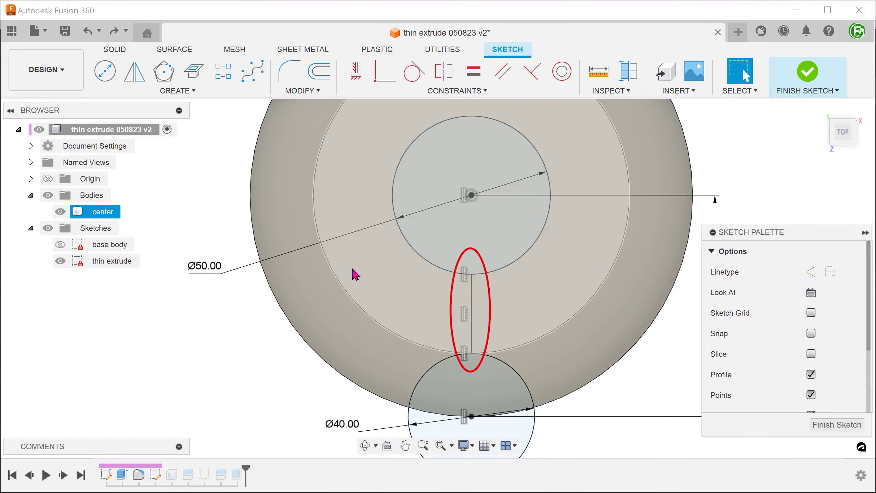
click(399, 276)
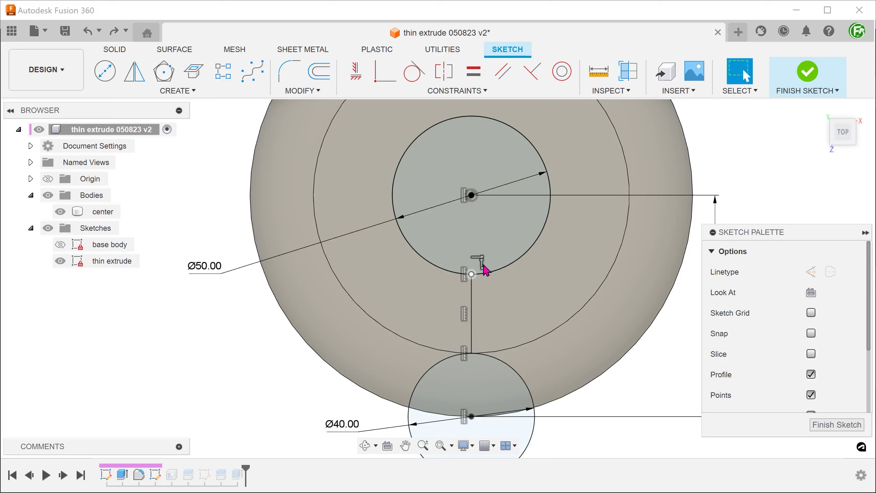
click(484, 262)
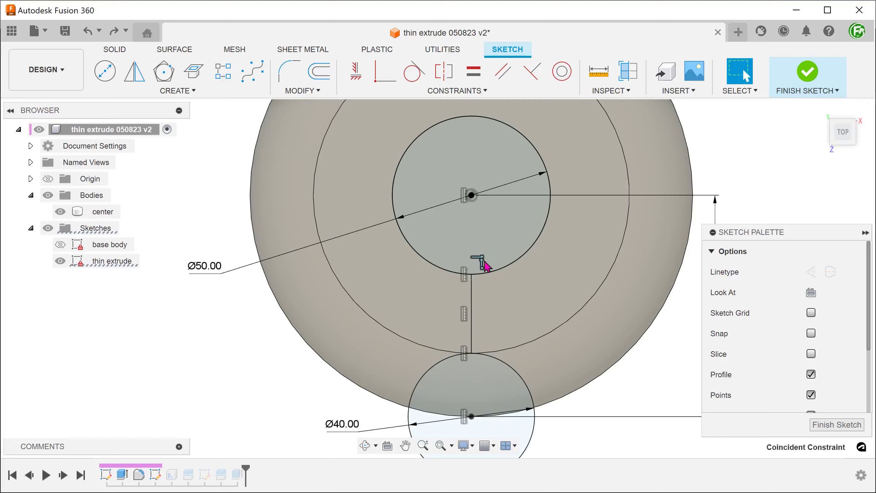
key(Delete)
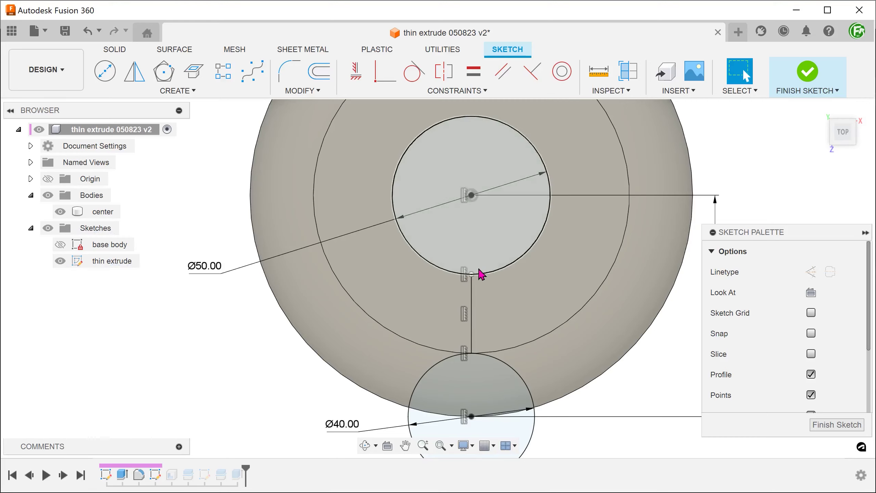
- Move the line's free end to the center point of the 50 mm circle and finish the sketch
drag(473, 278, 473, 197)
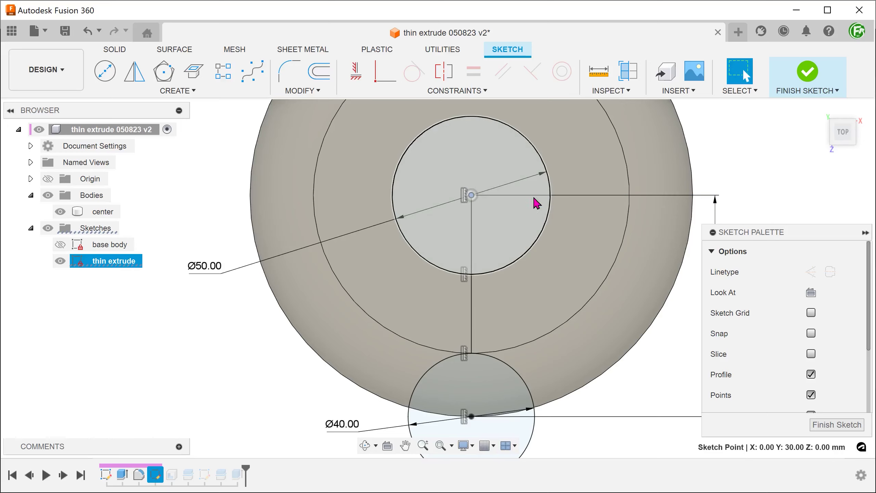
click(782, 97)
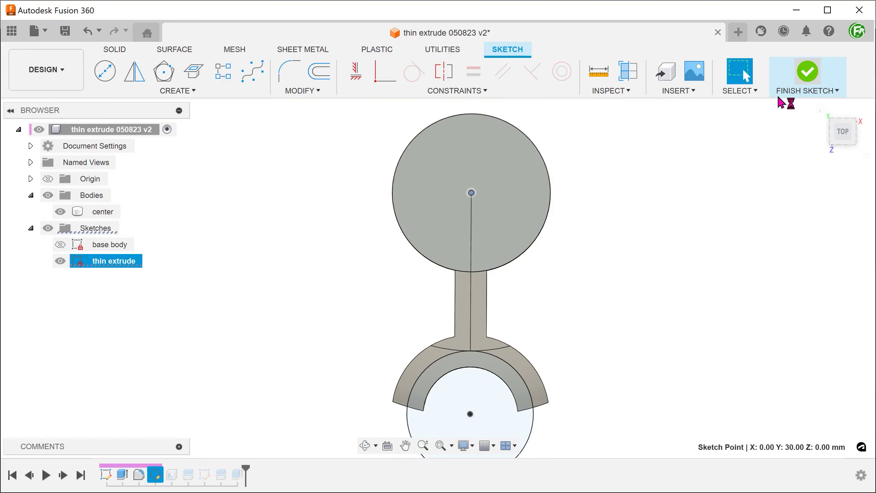
click(755, 116)
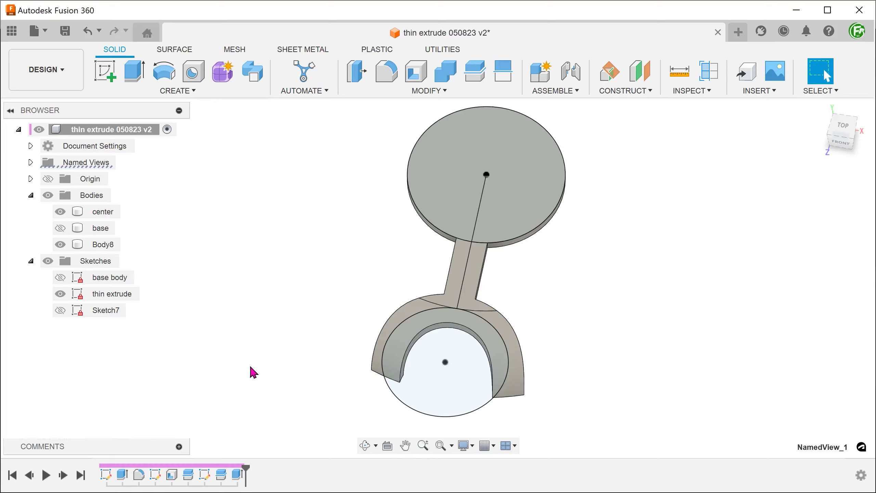
- Hide the thin extrude sketch and check the joint between the straight arm and the center disc
click(60, 293)
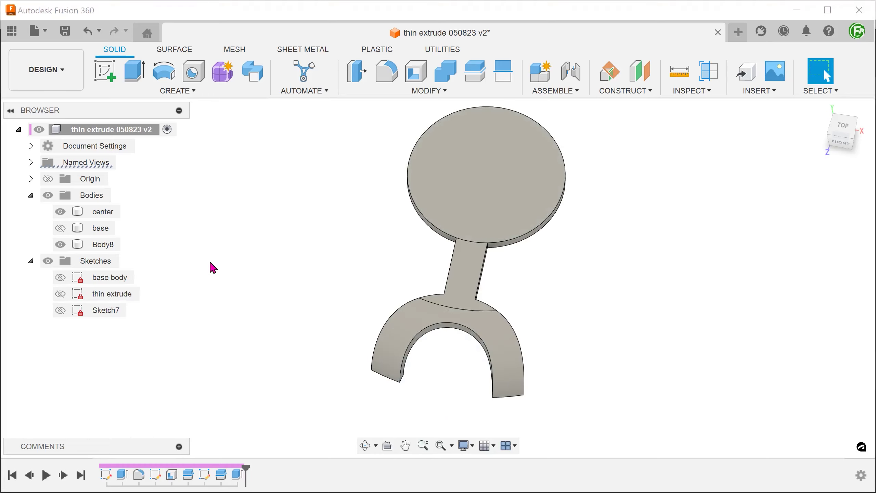
scroll(213, 267, up, 6)
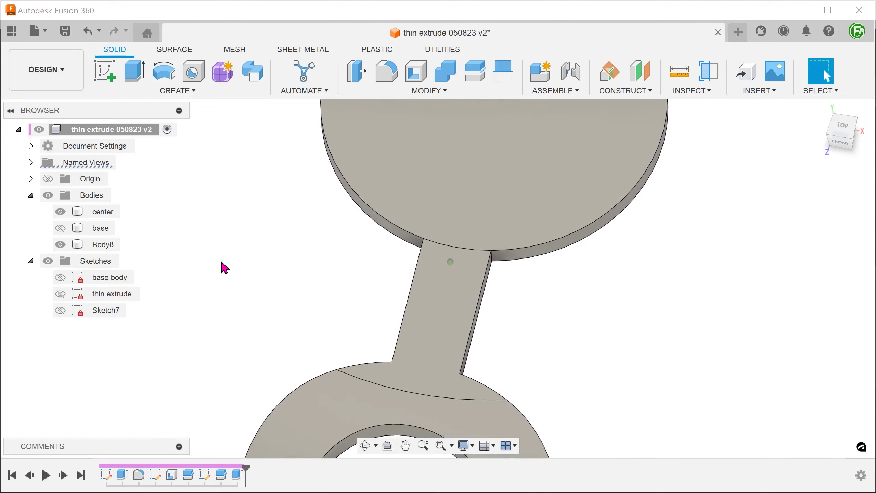
shift+middle_drag(222, 261, 218, 263)
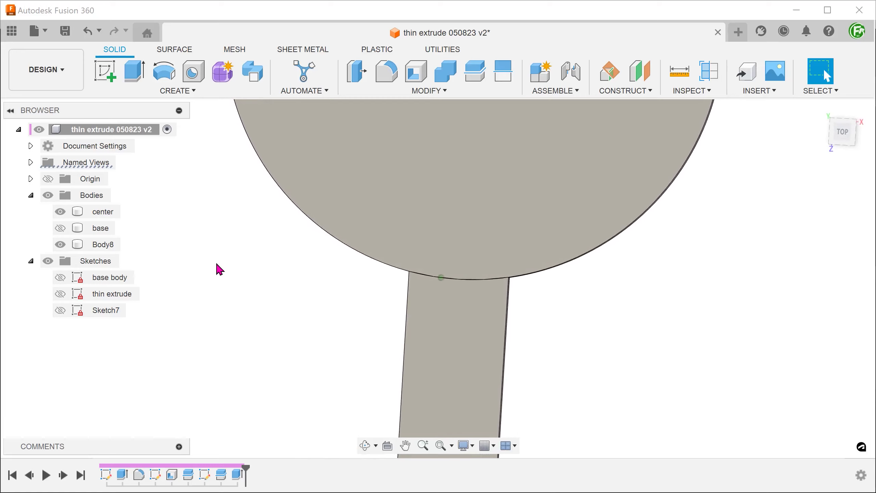
scroll(216, 263, down, 5)
shift+middle_drag(216, 264, 244, 241)
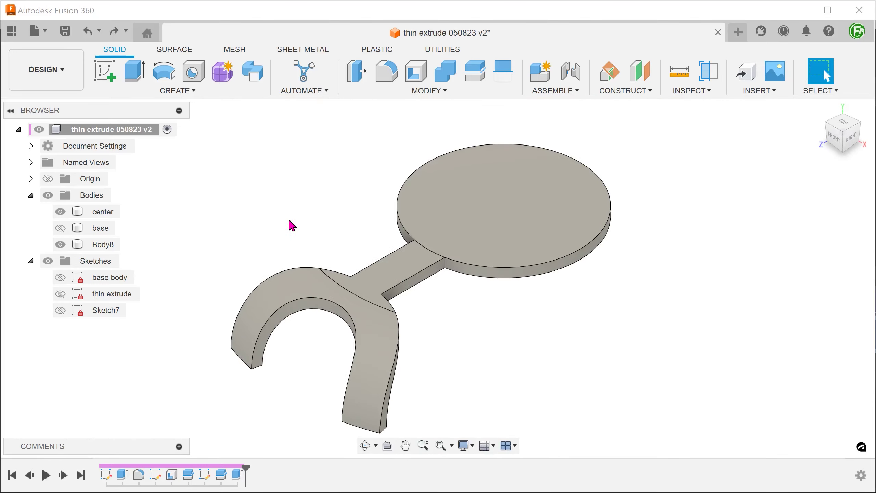
- Circular-pattern the arched arm body around the vertical Y axis with a full distribution and a quantity of 6
click(179, 90)
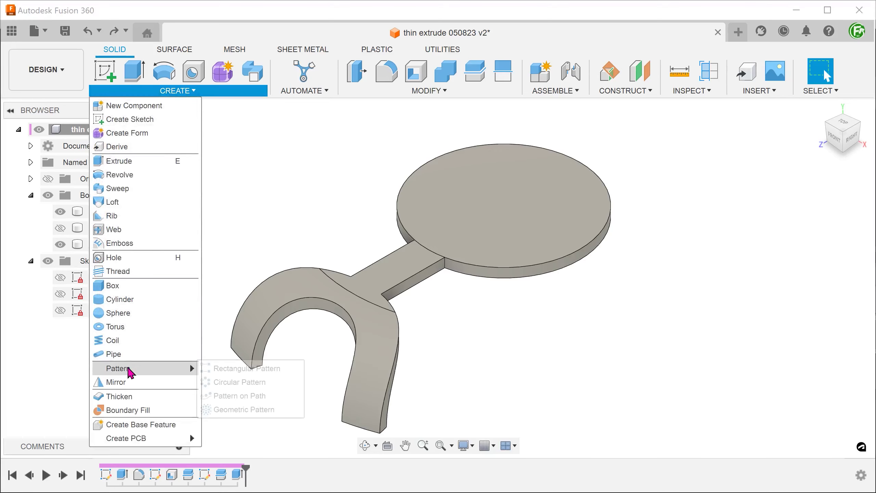
mouse_move(190, 365)
click(234, 383)
click(314, 340)
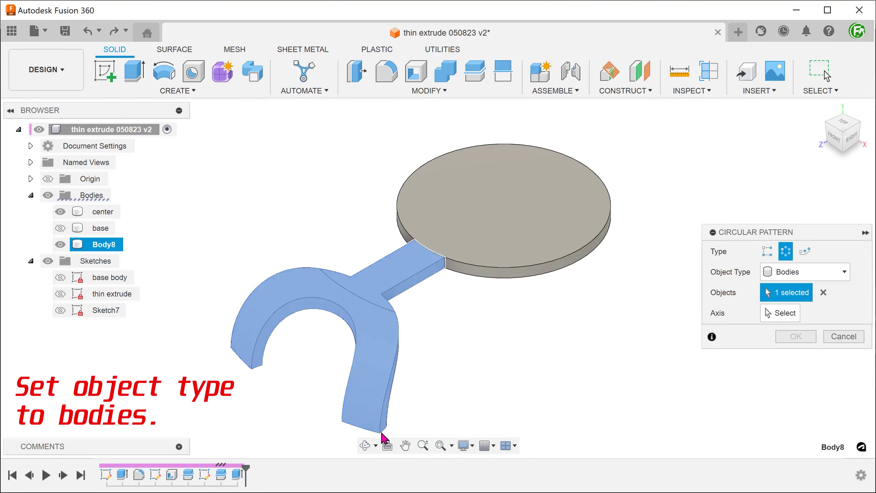
click(772, 312)
click(504, 298)
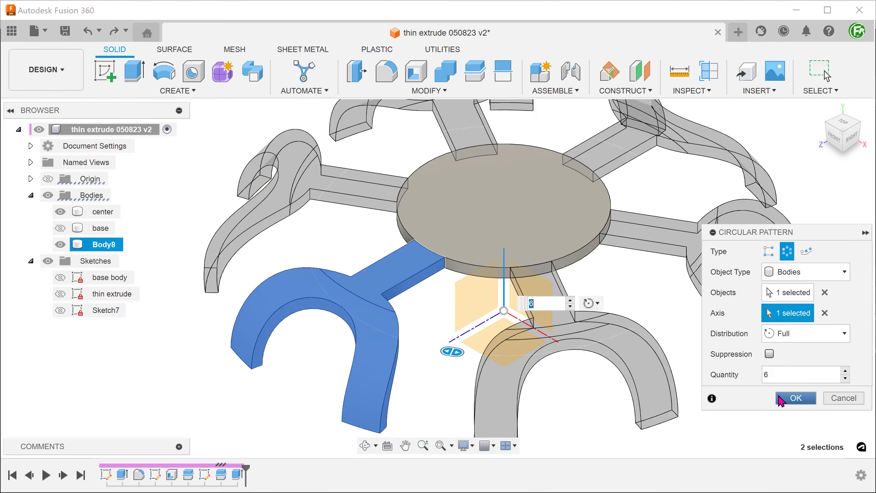
click(796, 397)
- Show the base body and join it and all six arm bodies to the center body with Combine
click(60, 228)
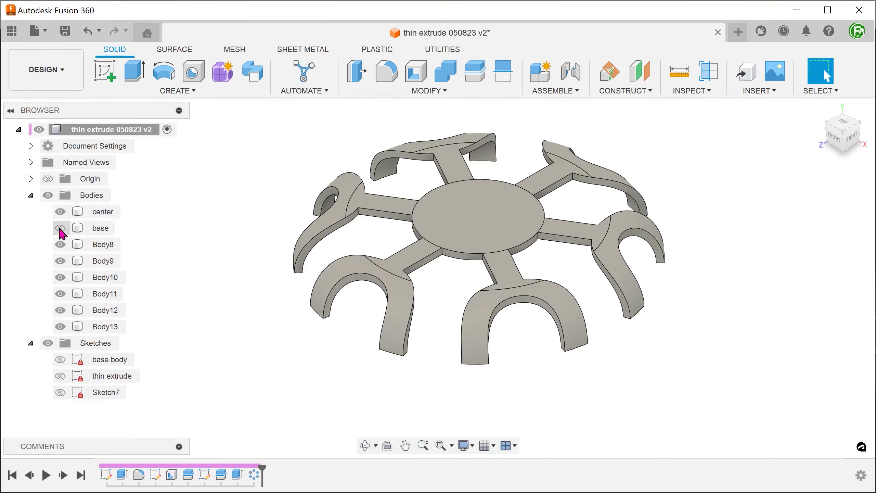
click(441, 78)
click(123, 213)
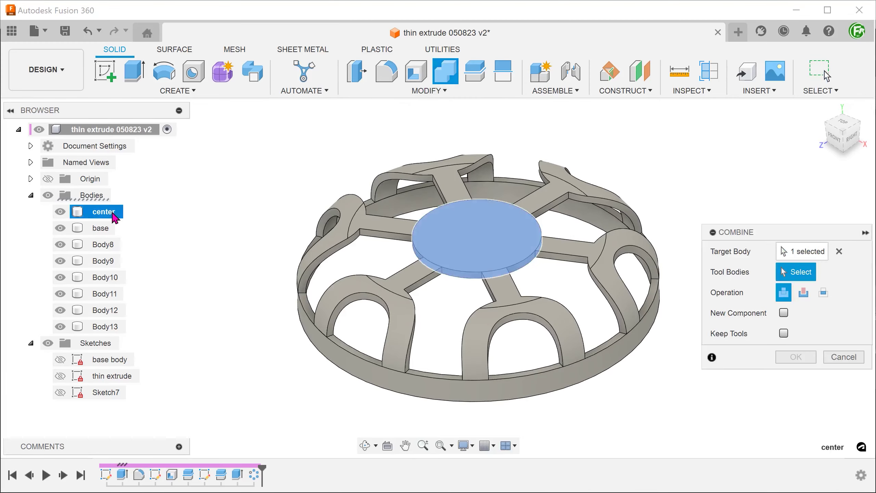
shift+click(102, 328)
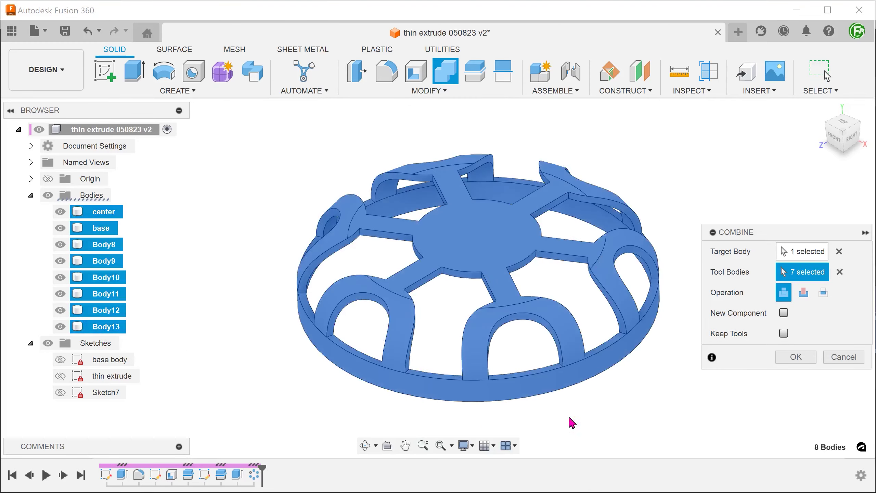
click(795, 359)
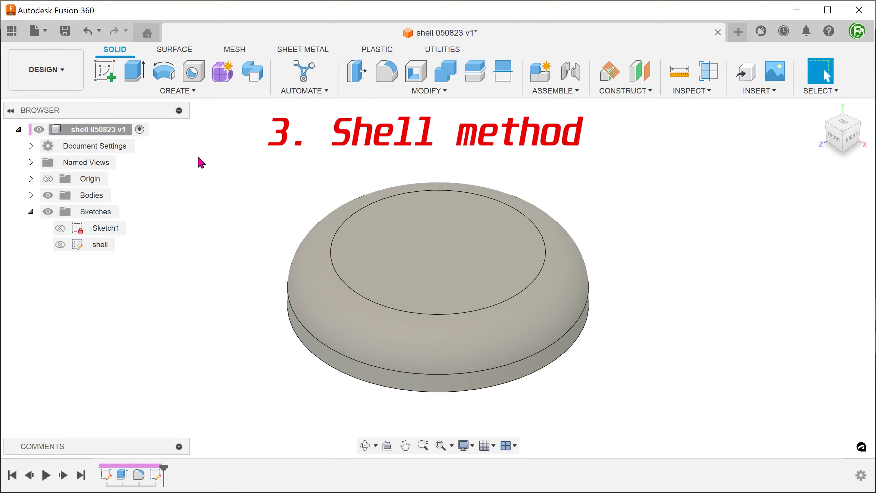
- In the shell 050823 design, examine the flat underside of the solid round body
shift+middle_drag(201, 162, 206, 263)
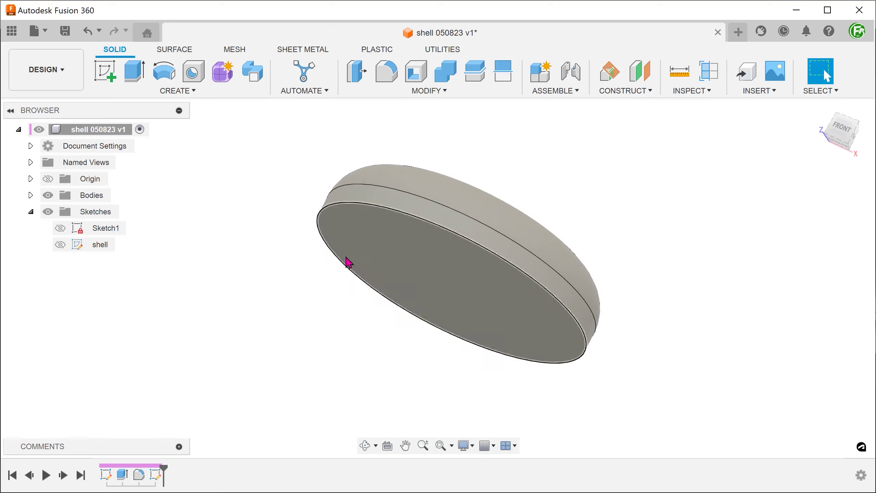
click(373, 260)
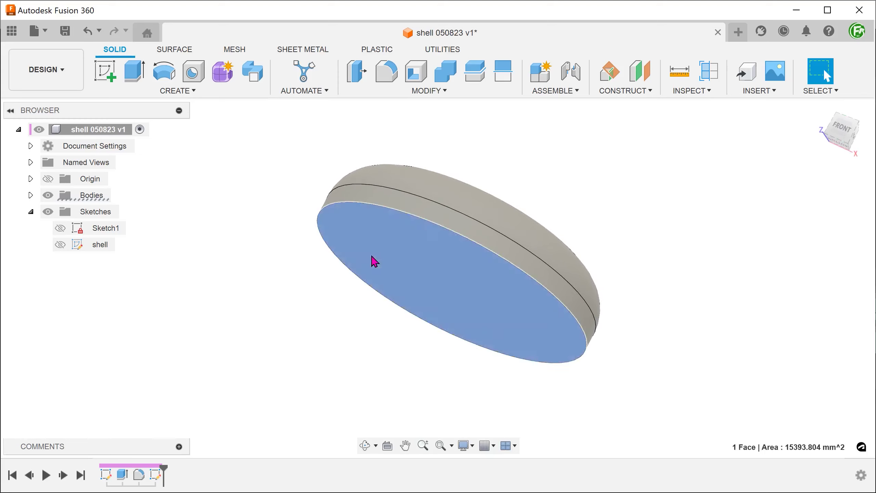
click(228, 264)
shift+middle_drag(228, 264, 223, 264)
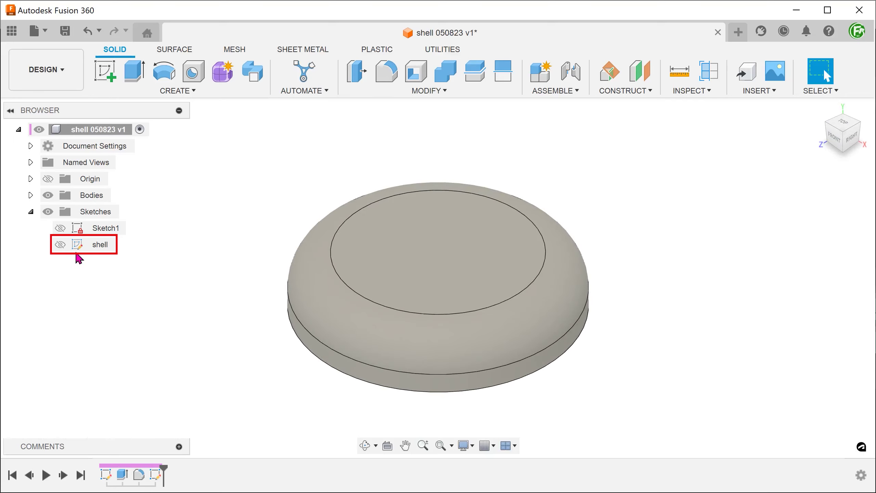
- Show the shell sketch and inspect its arch profile and the larger stepped profile beside it from above
click(59, 245)
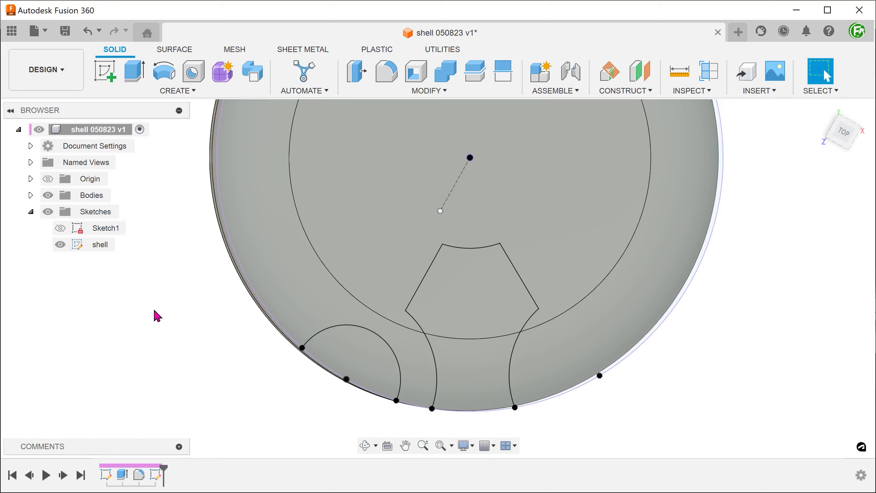
click(346, 355)
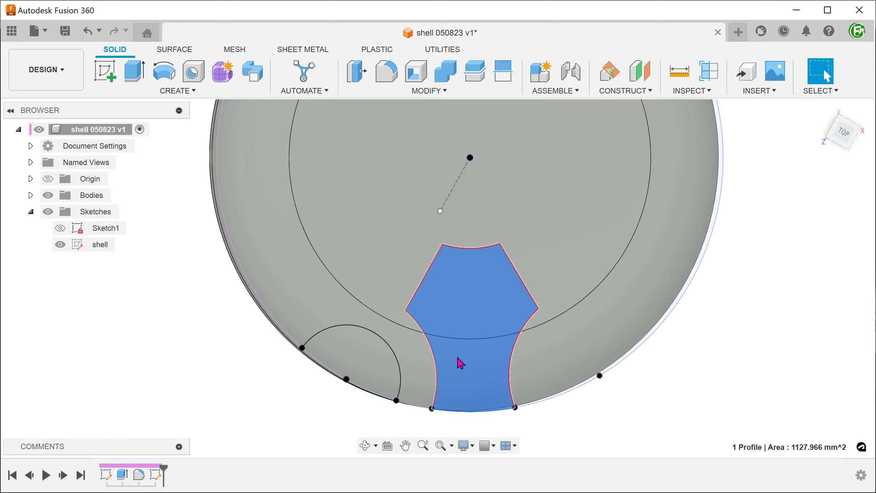
click(264, 412)
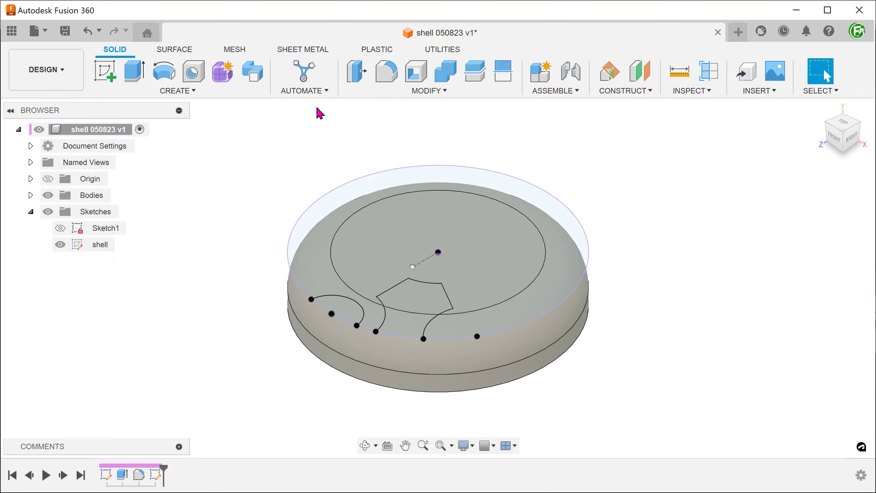
- Split the dome's curved rounded face using the small arch curve of the shell sketch as the splitting tool
click(365, 91)
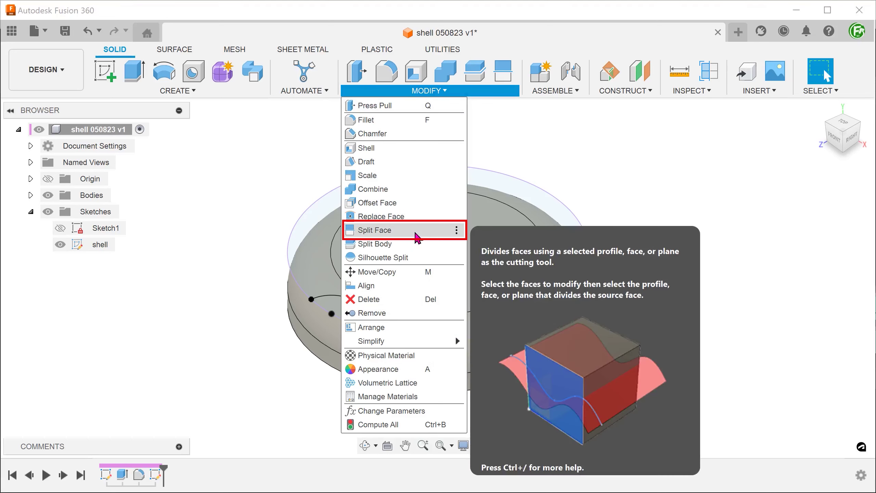
click(417, 237)
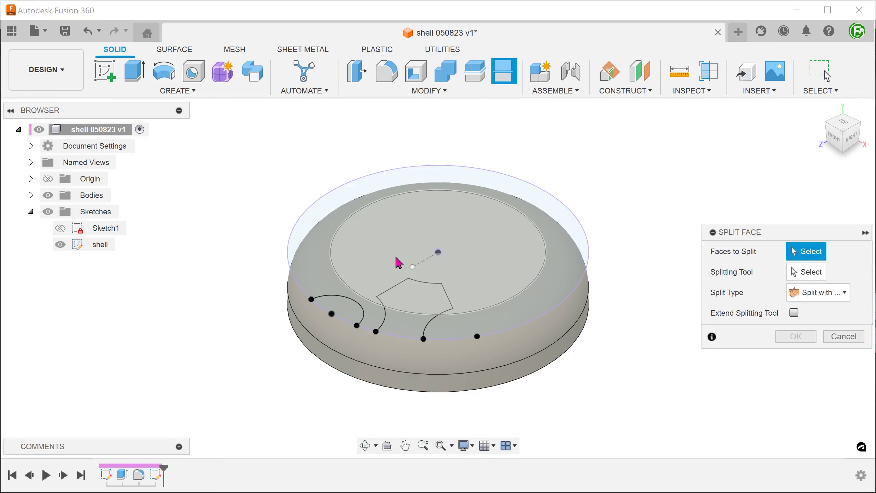
click(375, 349)
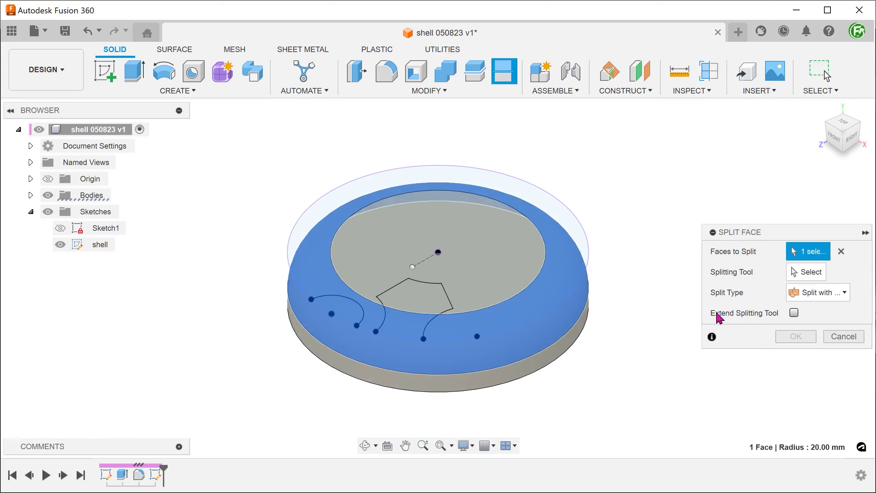
click(803, 279)
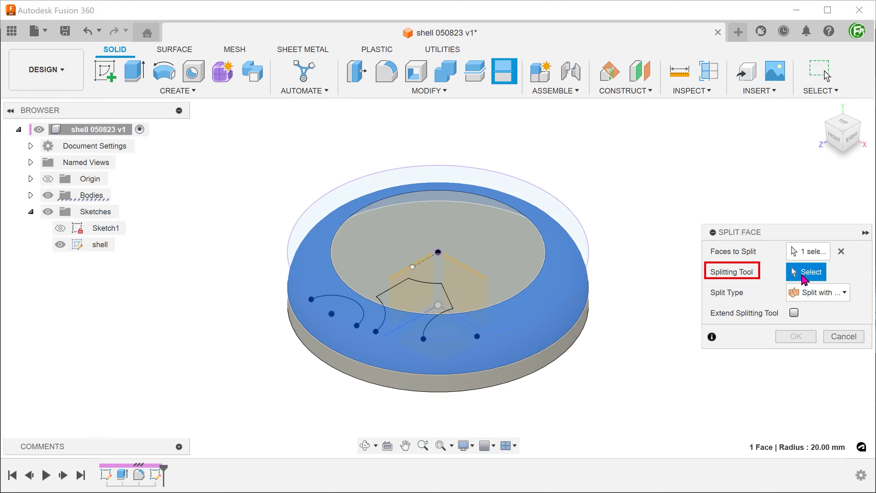
scroll(264, 407, up, 2)
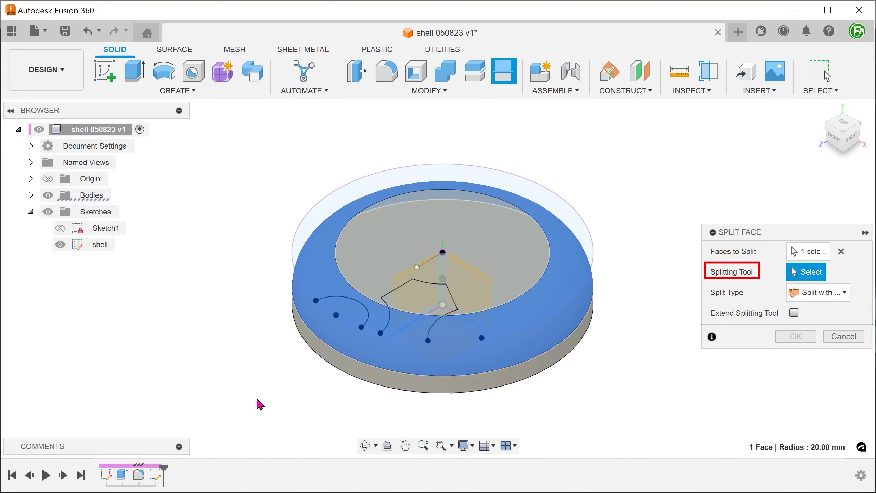
scroll(211, 388, up, 2)
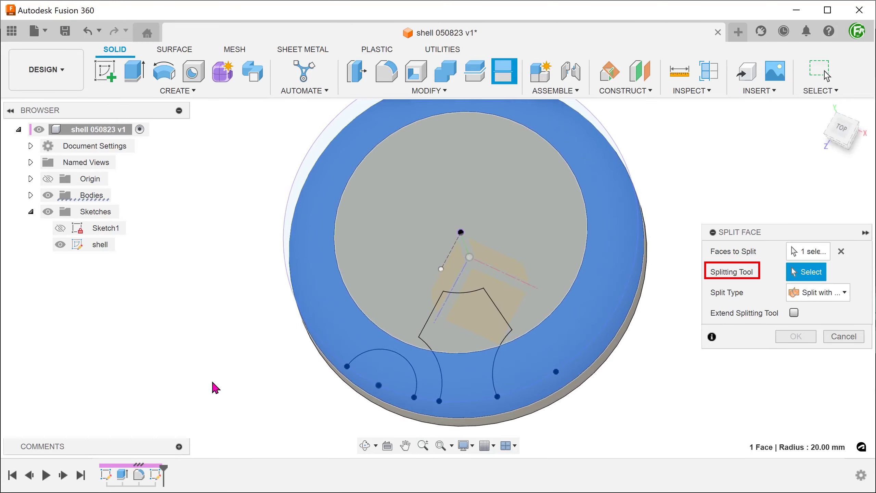
click(356, 363)
shift+middle_drag(230, 383, 372, 419)
key(Return)
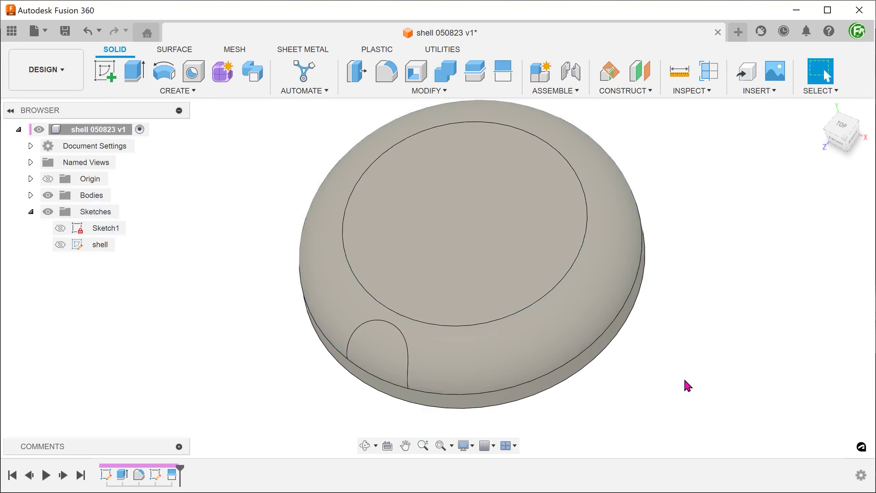
- Check the arch-shaped face separated from the dome's rounded surface
click(383, 355)
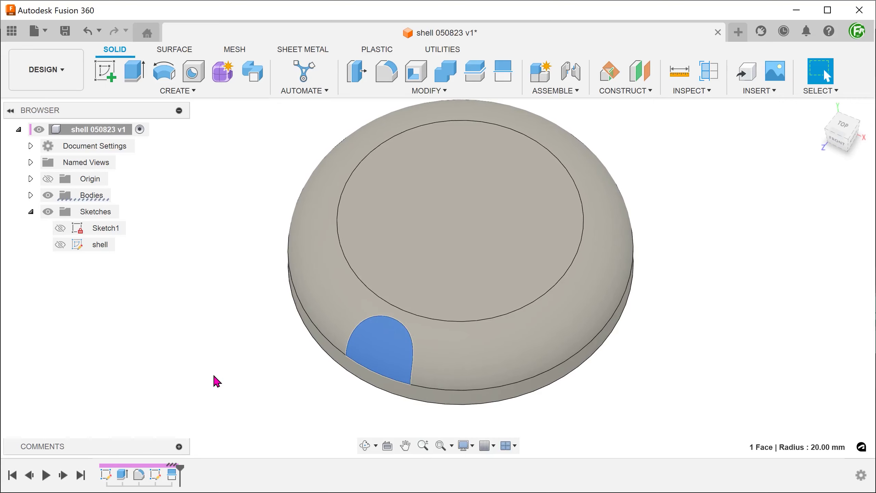
click(214, 377)
shift+middle_drag(214, 377, 190, 366)
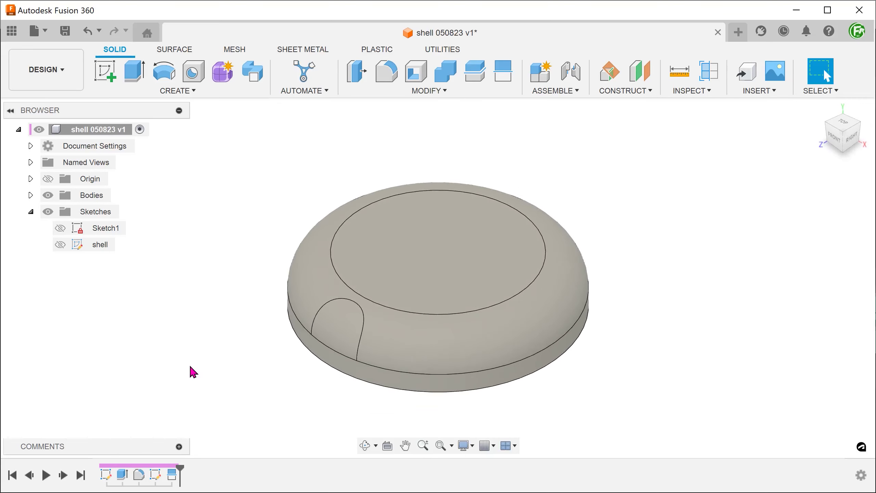
- Show the shell sketch again and split both the rounded face and the flat top face with its larger open profile
click(59, 245)
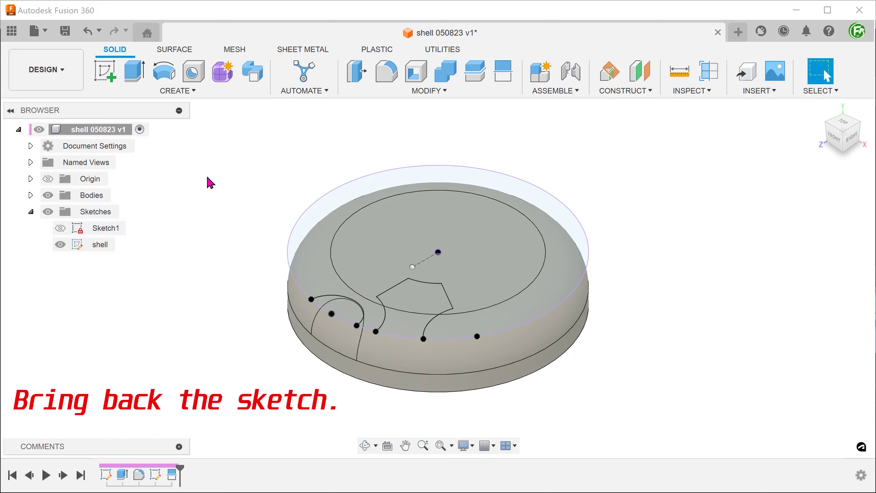
scroll(180, 183, up, 1)
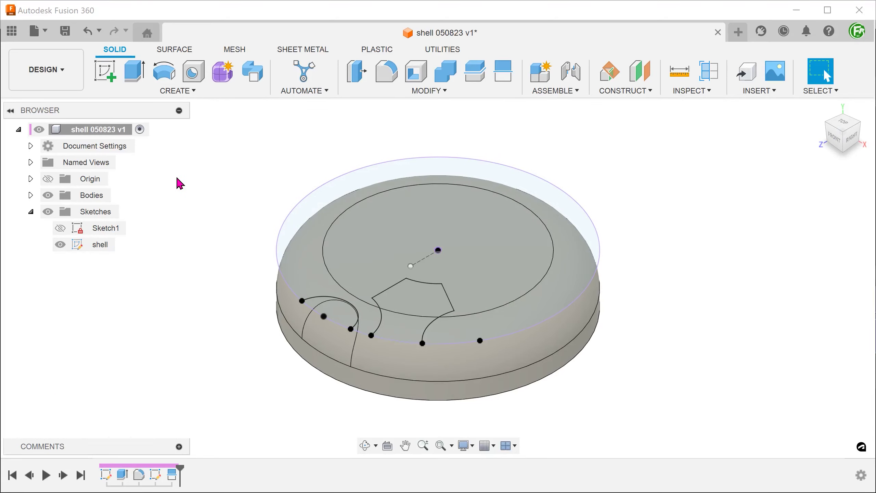
right_click(180, 184)
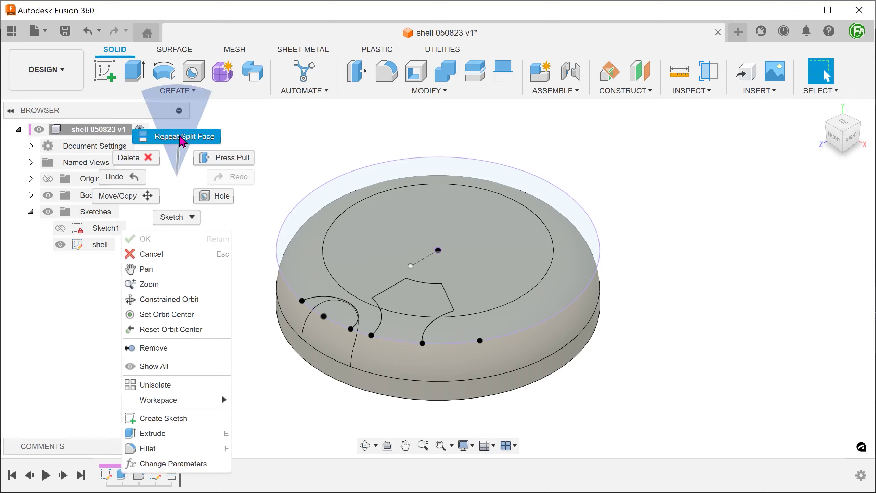
click(182, 141)
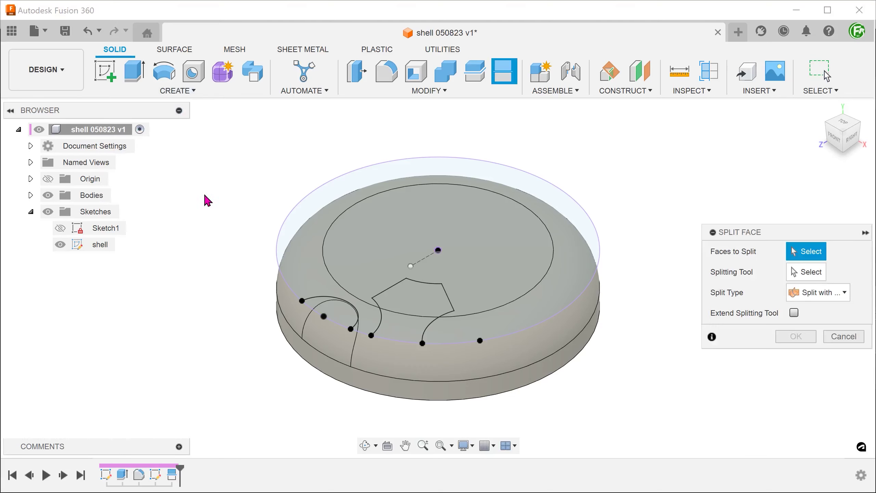
click(301, 266)
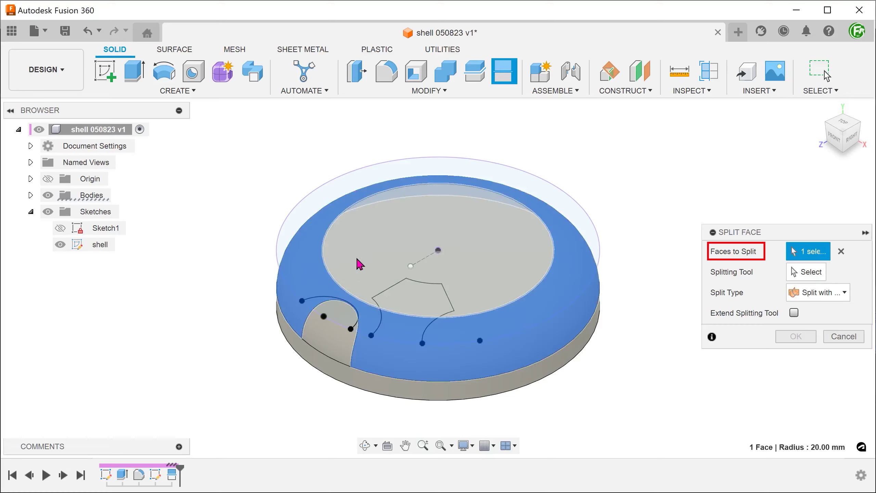
click(360, 264)
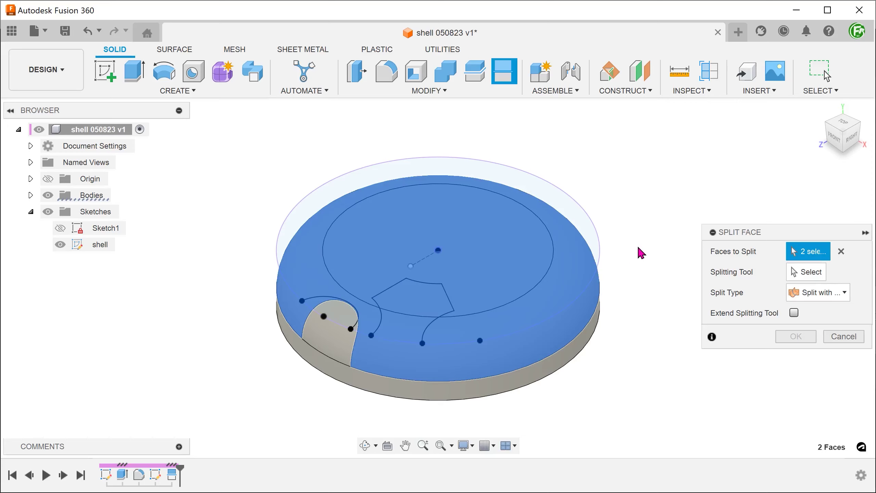
click(813, 276)
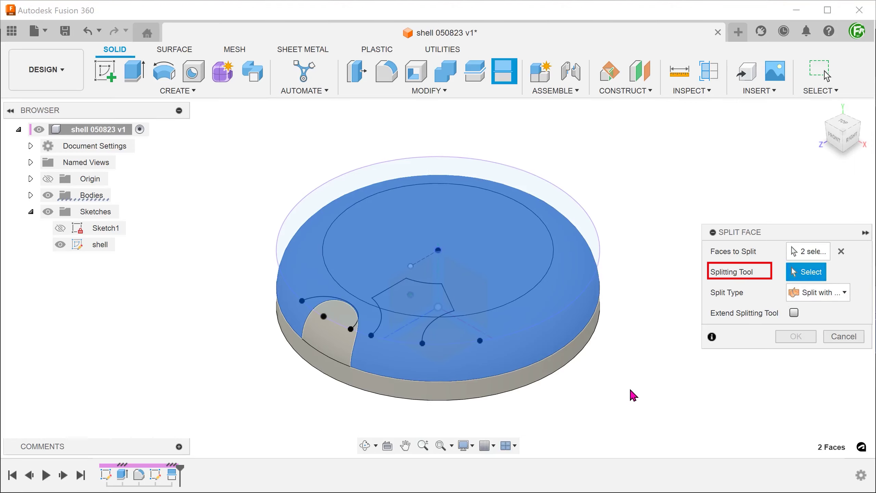
scroll(607, 404, up, 5)
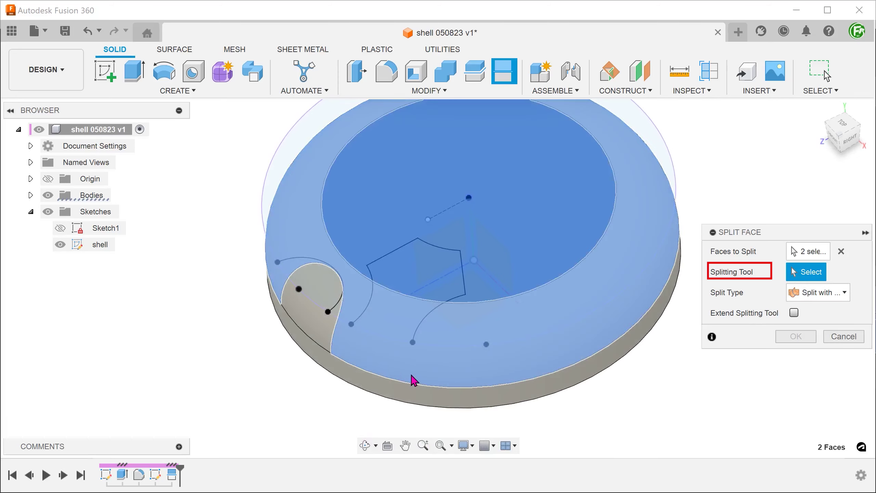
click(418, 335)
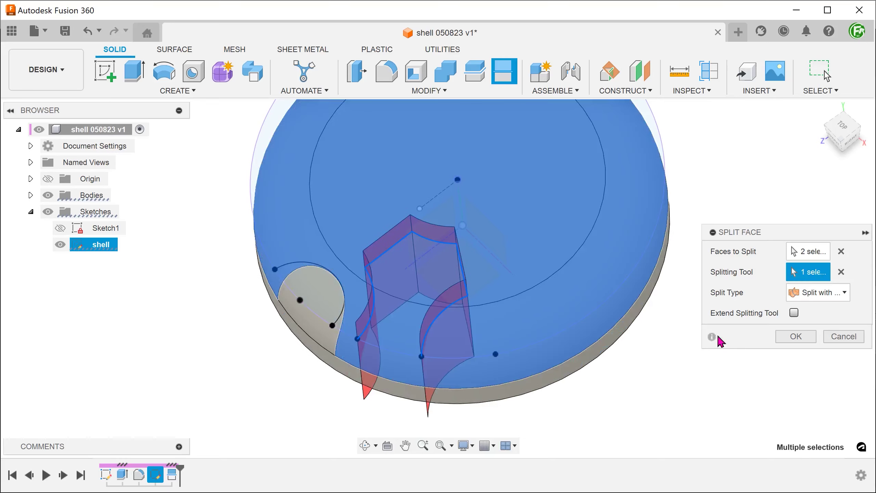
click(793, 336)
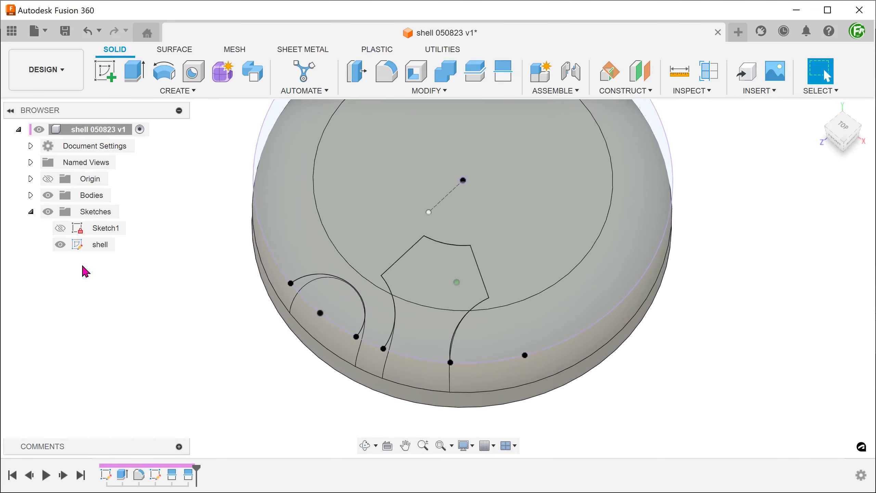
- Hide the shell sketch and check the face regions split off by the larger profile
click(417, 348)
click(421, 301)
click(428, 333)
click(238, 377)
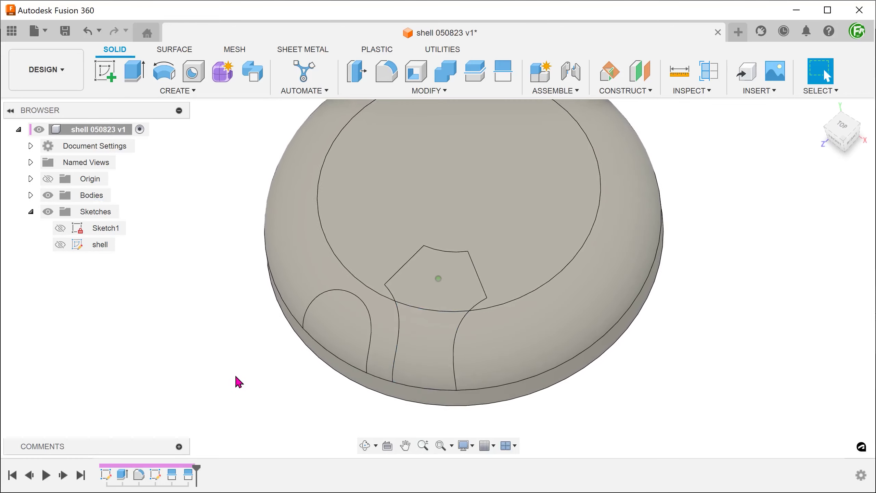
key(F6)
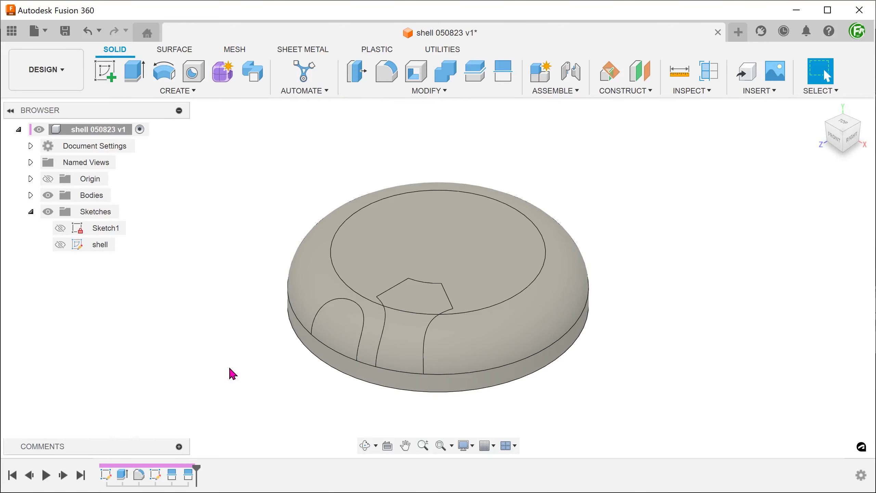
- Start a Shell on the dome with its flat underside as a face to remove, and turn off Tangent Chain
click(360, 90)
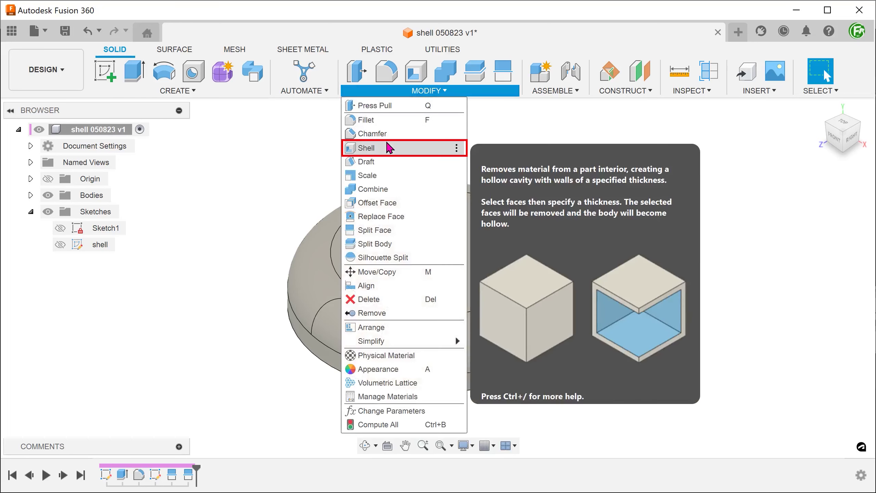
click(388, 151)
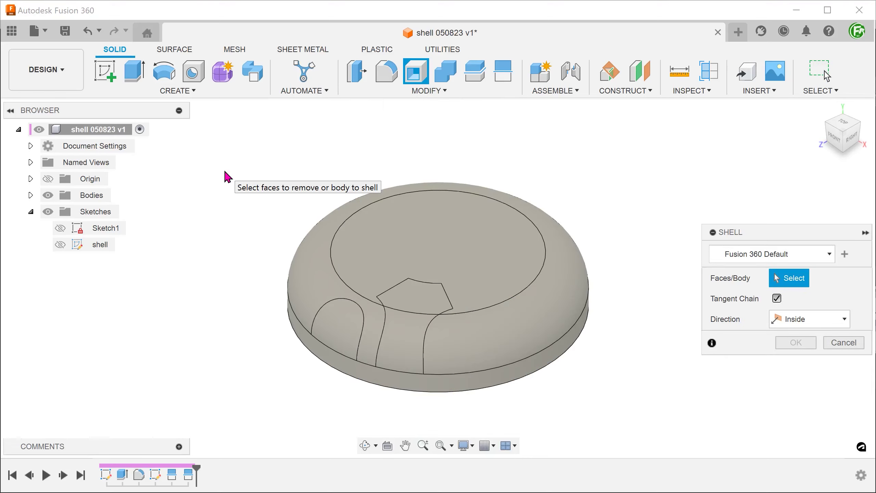
shift+middle_drag(158, 312, 221, 339)
click(373, 309)
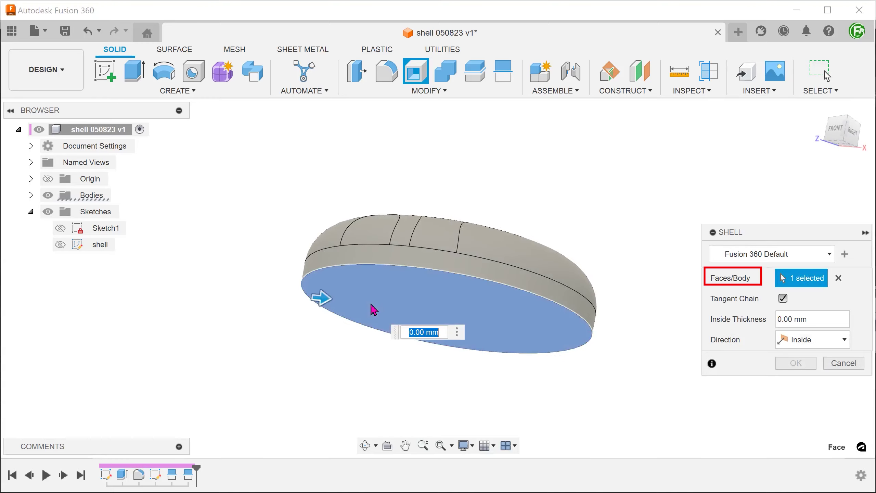
shift+middle_drag(260, 345, 590, 397)
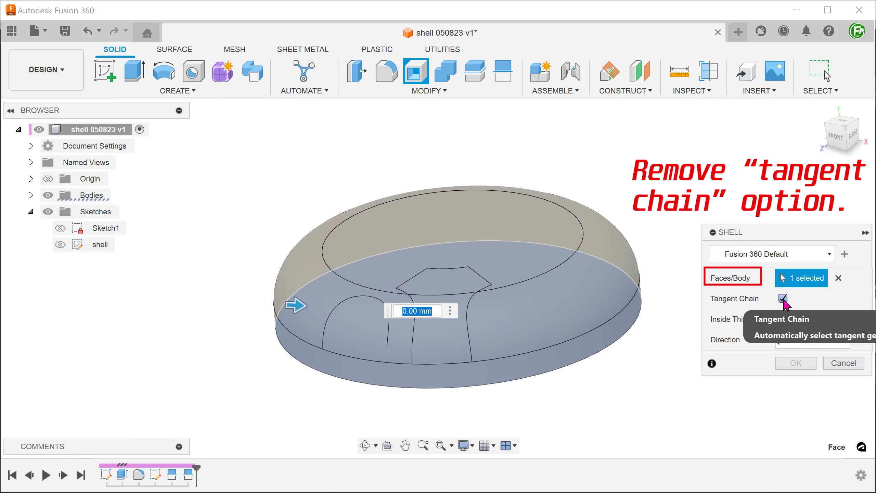
click(784, 300)
- Add the arch face and both face regions of the larger profile to the removed faces, and shell the body inward 3 mm
shift+middle_drag(664, 382, 497, 402)
click(461, 302)
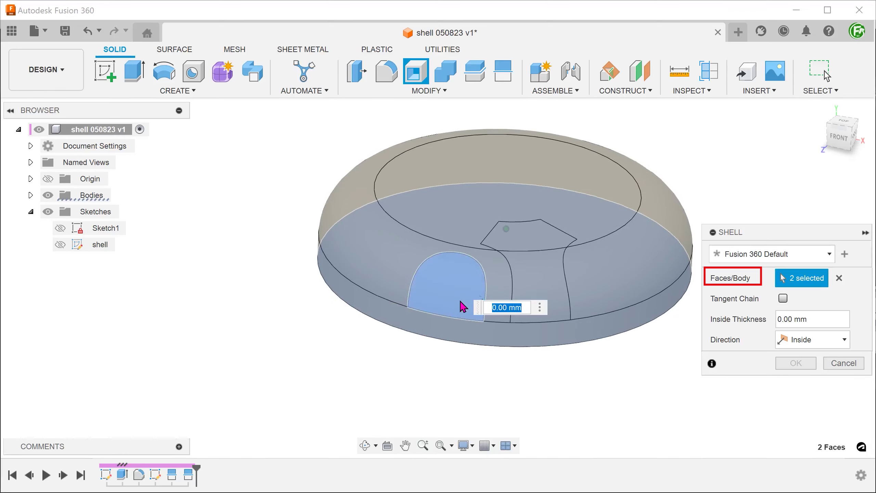
click(523, 285)
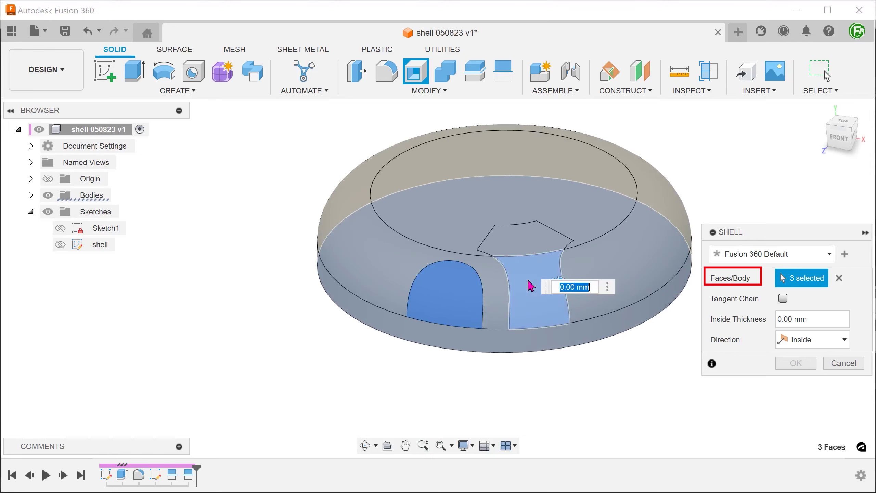
click(528, 252)
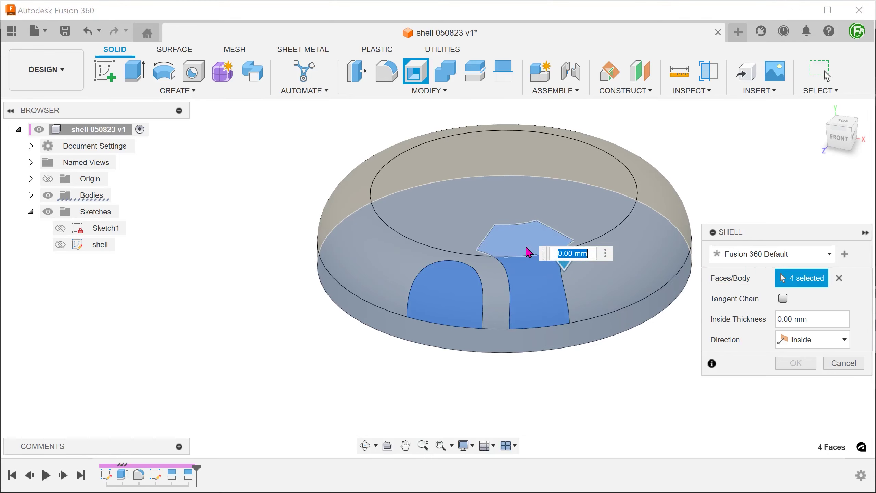
text(3)
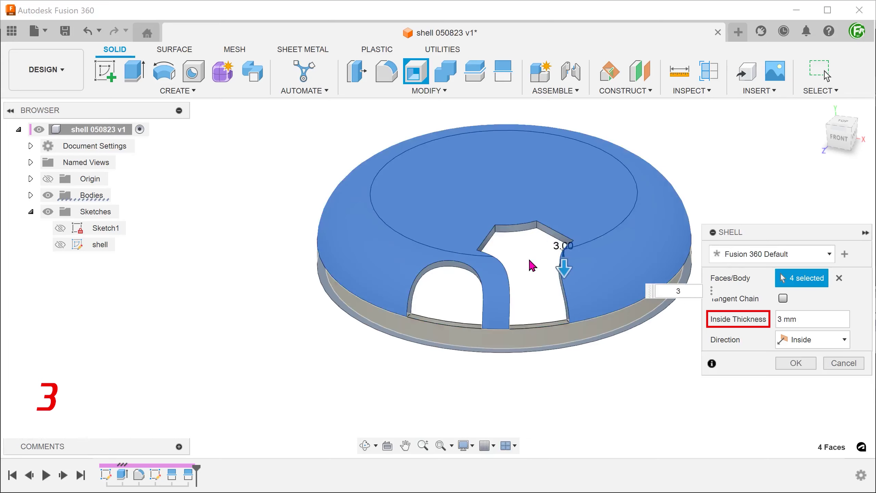
shift+middle_drag(529, 373, 619, 392)
click(795, 362)
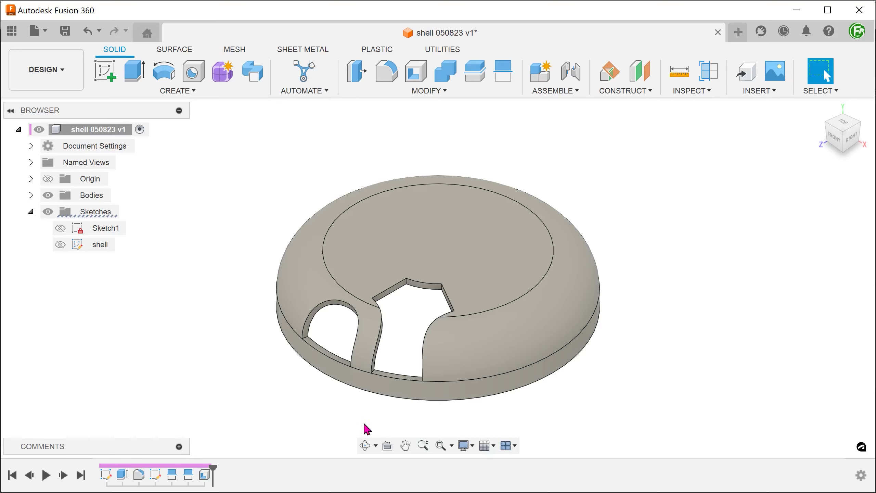
- Start a circular pattern with the object type set to Faces
click(133, 92)
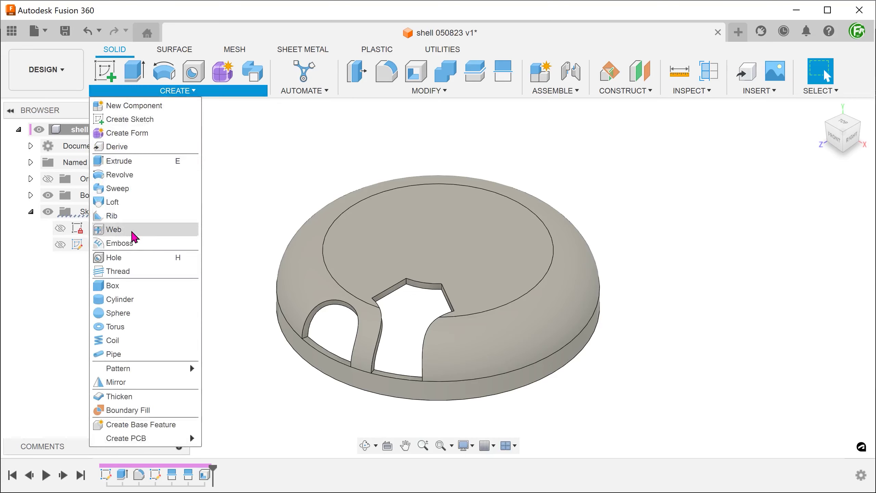
mouse_move(150, 370)
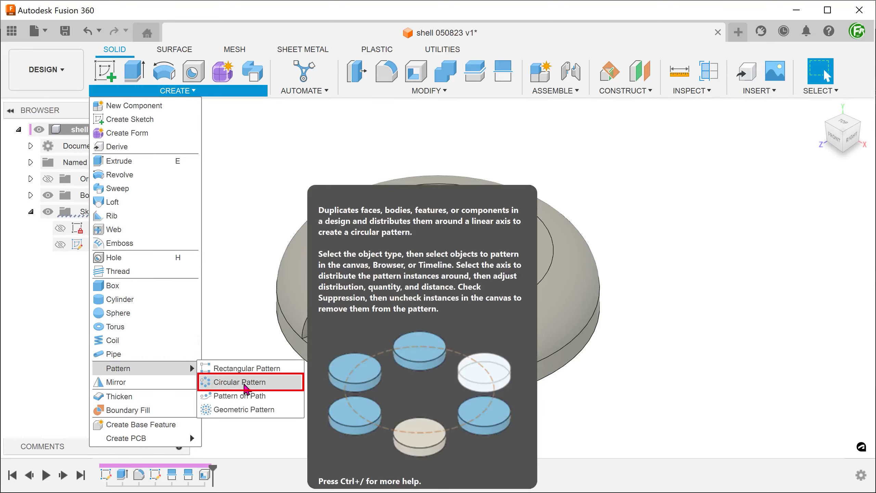
click(249, 390)
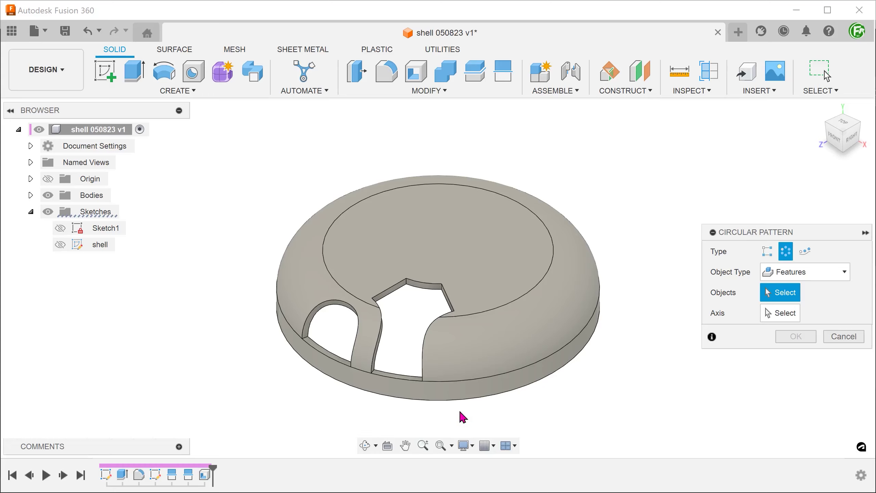
click(822, 274)
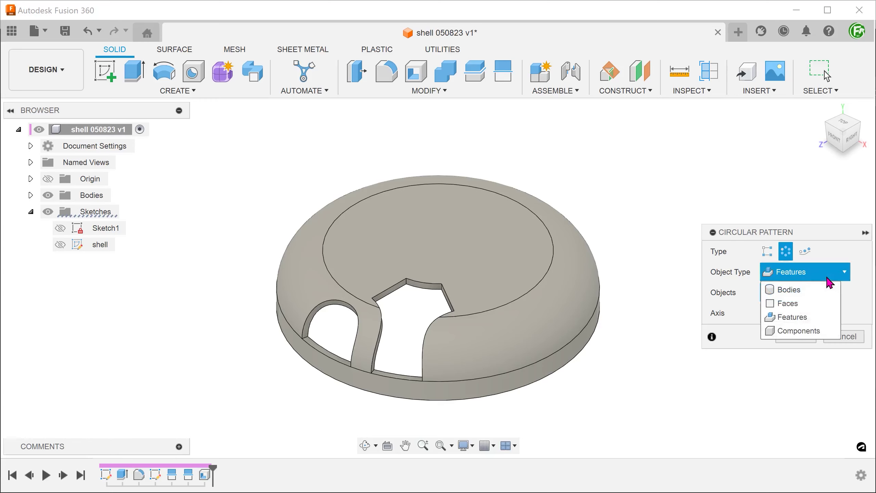
click(825, 304)
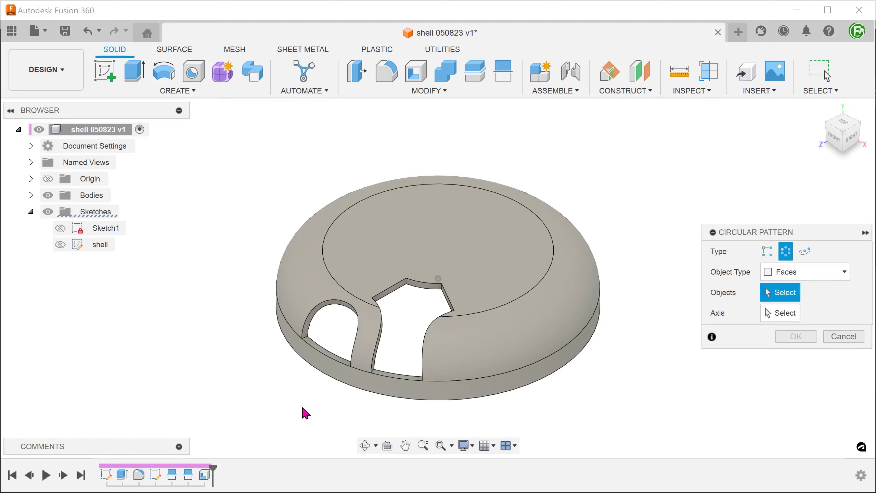
- Select the eight wall faces around the arch opening and the larger opening as the objects to pattern
scroll(195, 385, up, 3)
scroll(178, 378, up, 2)
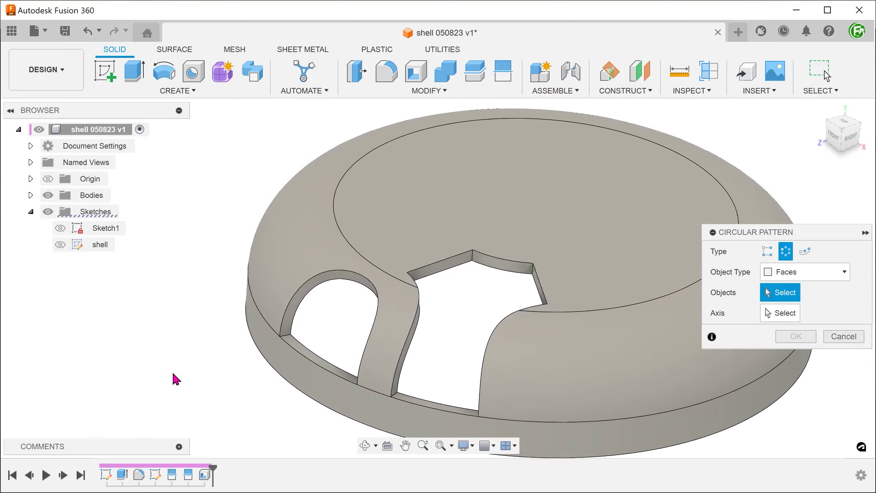
click(285, 314)
shift+middle_drag(439, 305, 523, 235)
click(332, 332)
click(327, 299)
click(343, 284)
click(464, 273)
click(573, 274)
click(522, 235)
click(530, 266)
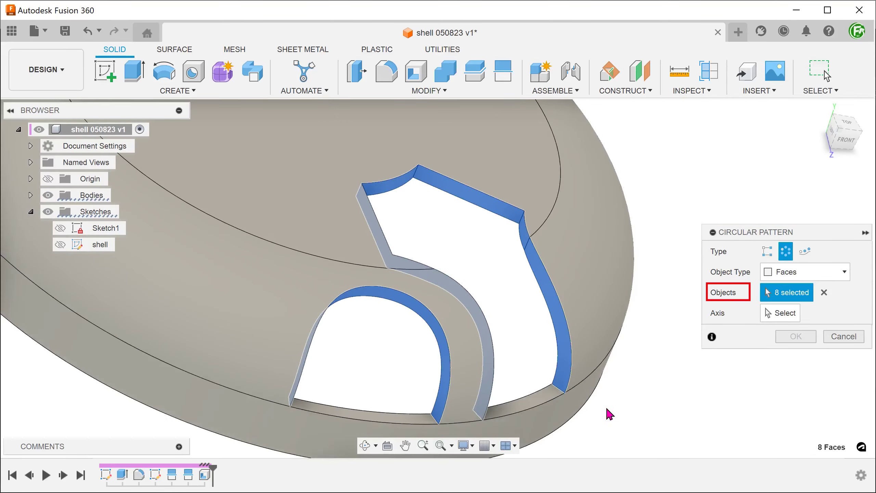
- Pattern the selected faces around the vertical Y axis with full distribution and a quantity of 6
click(772, 313)
shift+middle_drag(702, 378, 684, 380)
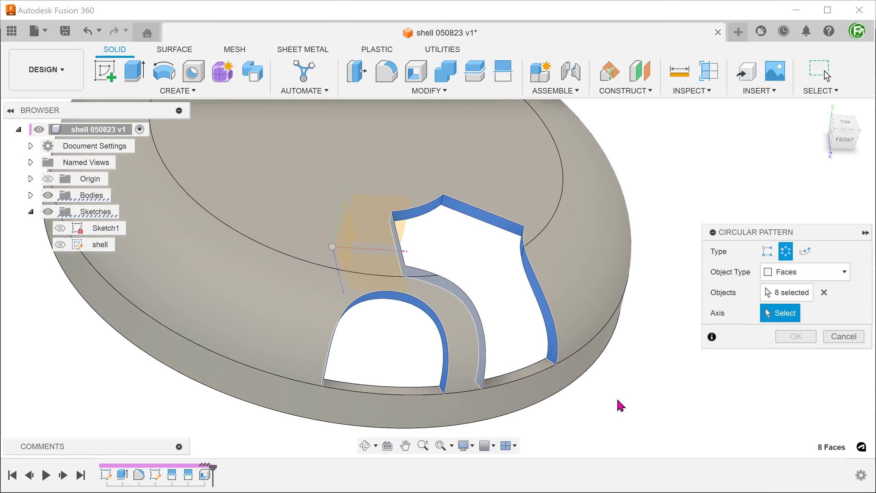
click(341, 214)
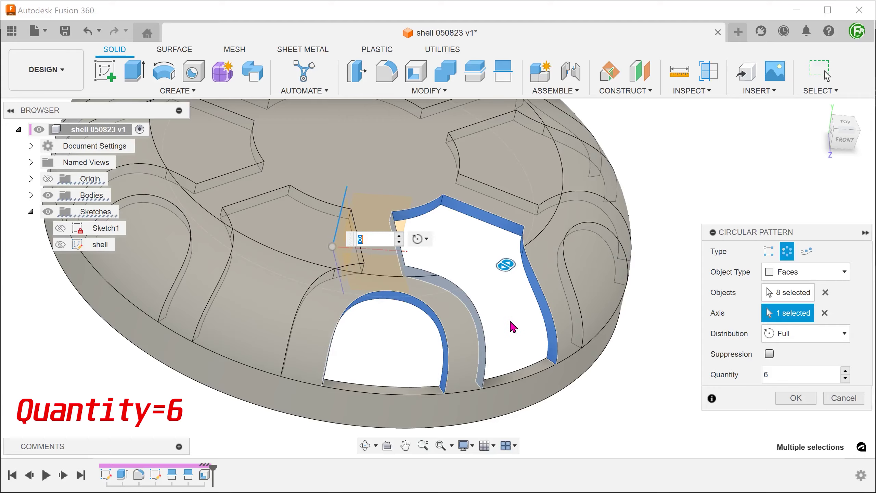
key(Return)
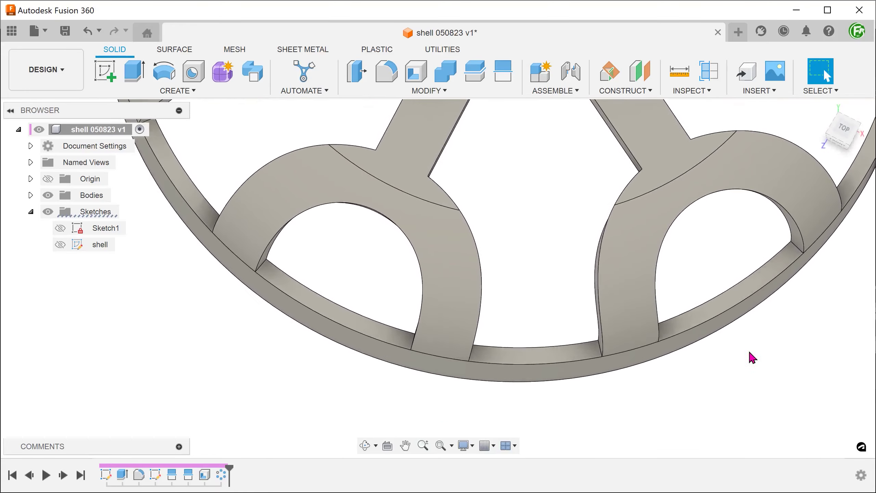
- Examine the side walls of the patterned openings up close from the top view
click(842, 136)
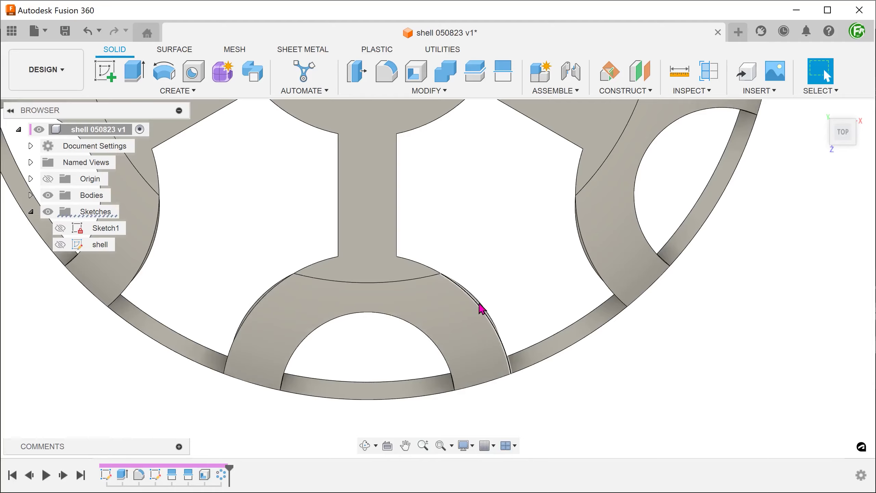
scroll(527, 288, up, 4)
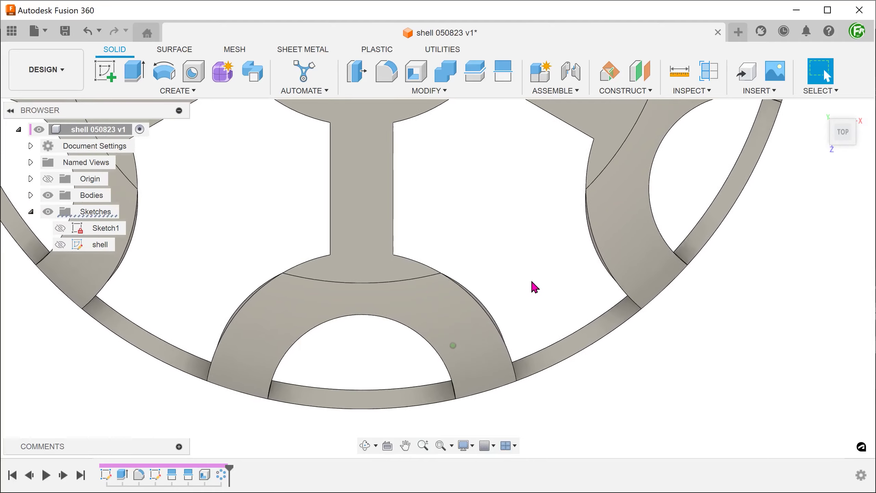
scroll(540, 286, up, 1)
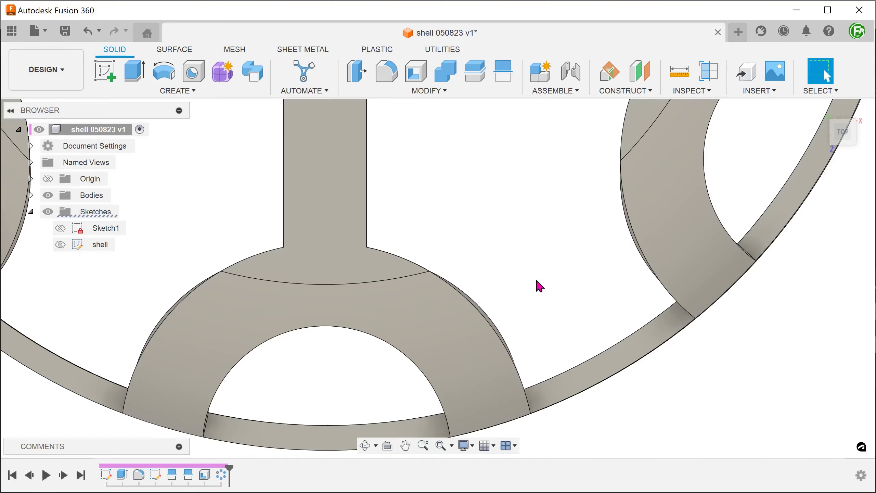
scroll(540, 286, down, 2)
scroll(540, 286, up, 2)
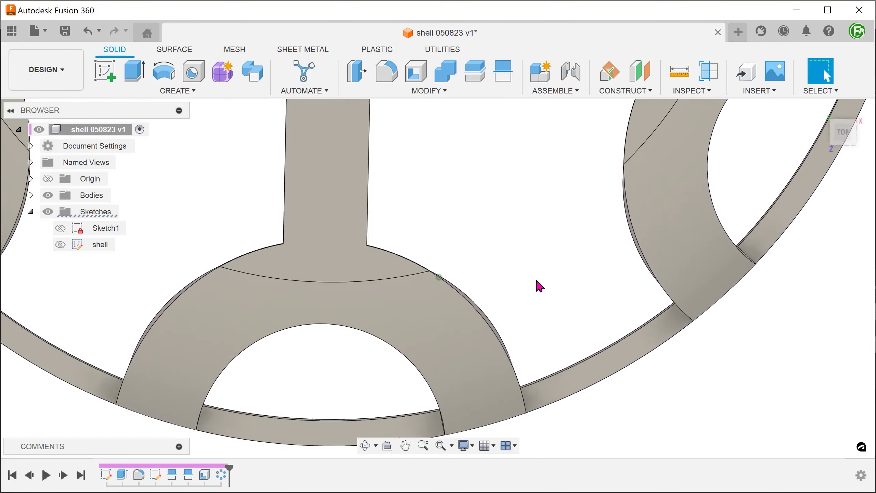